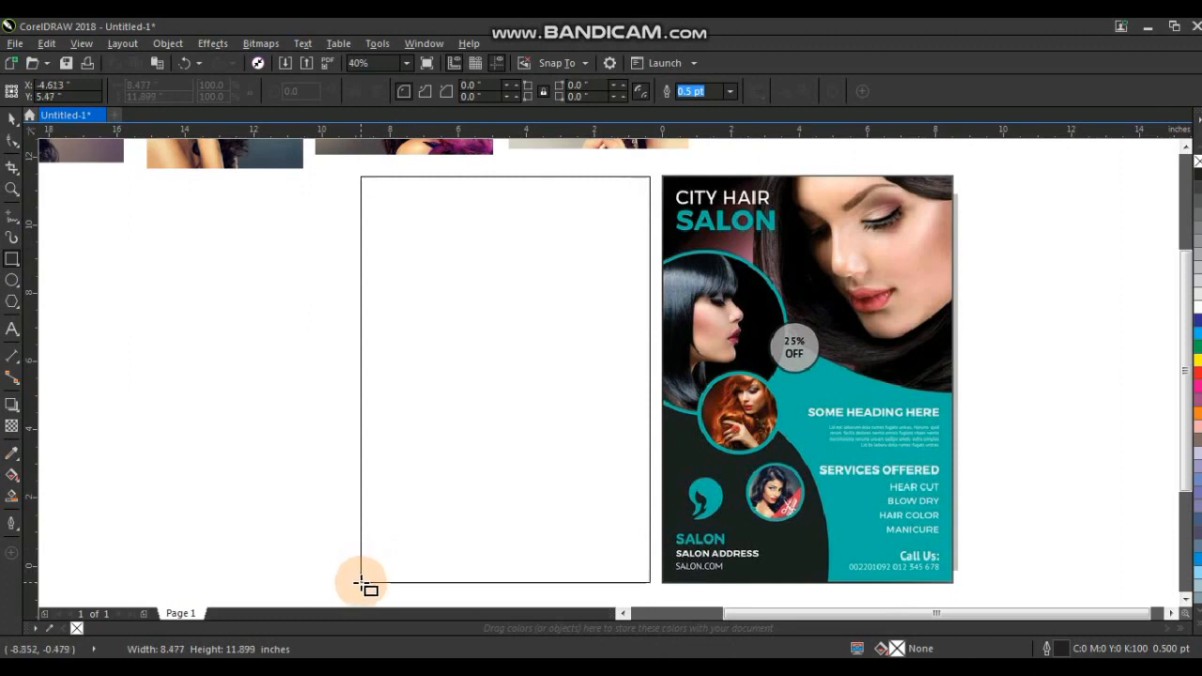
Draw a page-sized rectangle about 8.5 × 11.9 inches beside the reference salon flyer.
left_click_drag(363, 583, 361, 583)
left_click(12, 118)
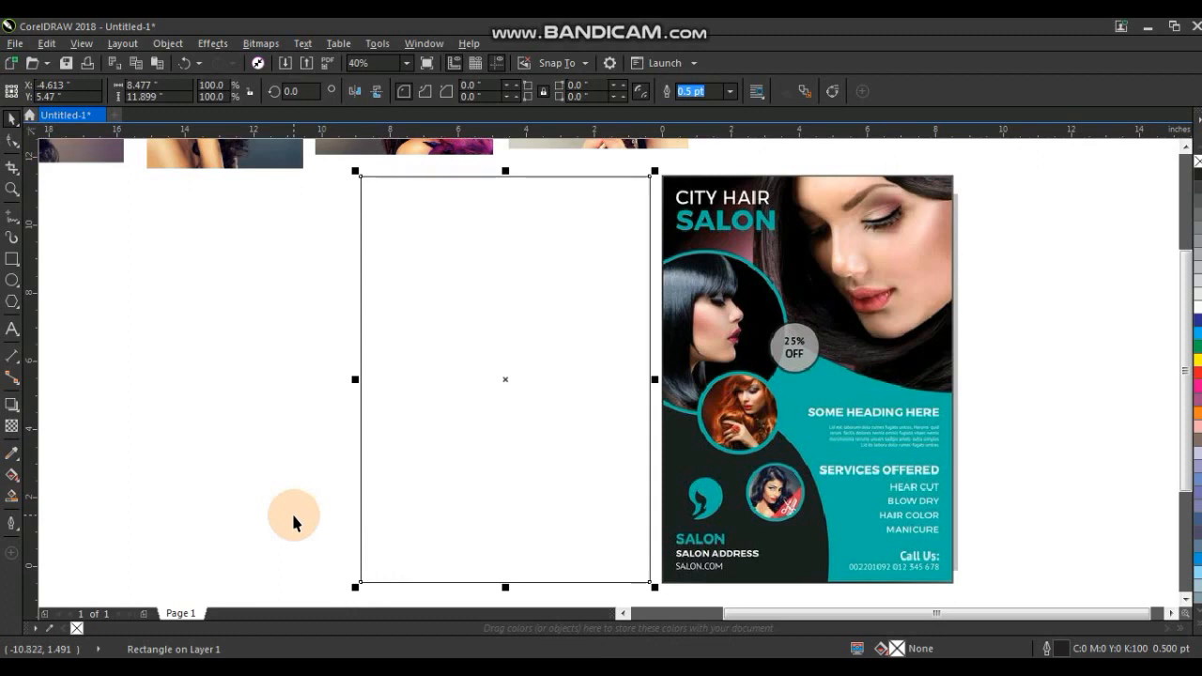
left_click(293, 517)
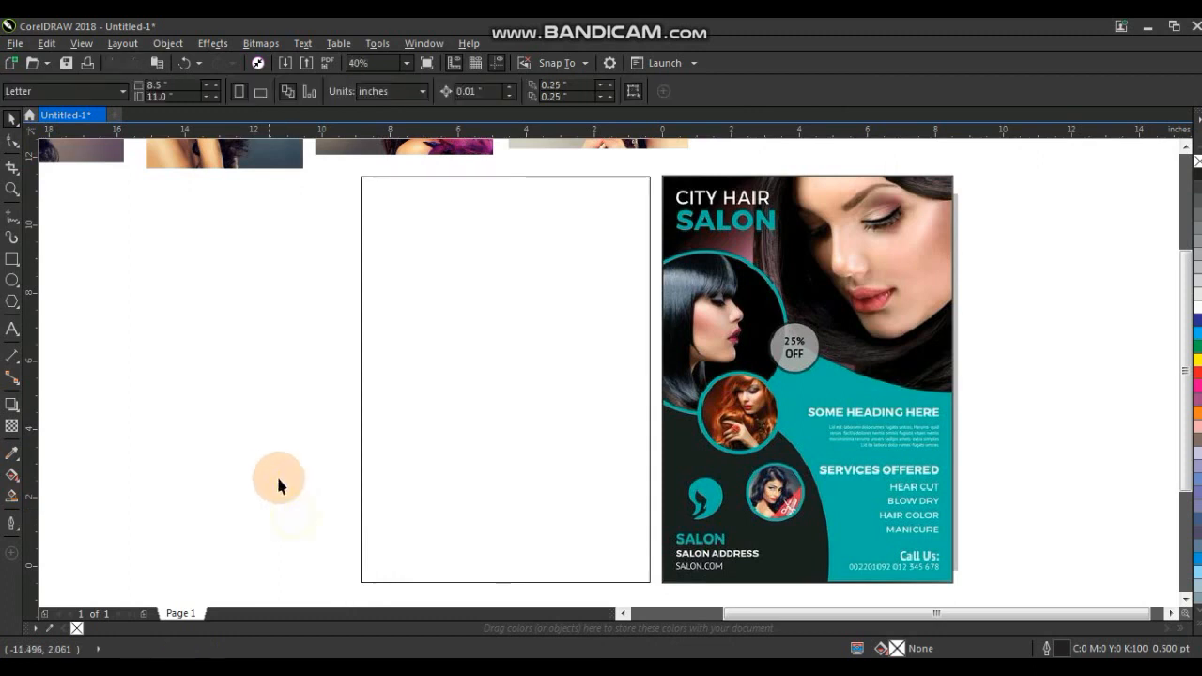
Draw a circle about 5.3 inches across in the upper part of the rectangle.
left_click(11, 280)
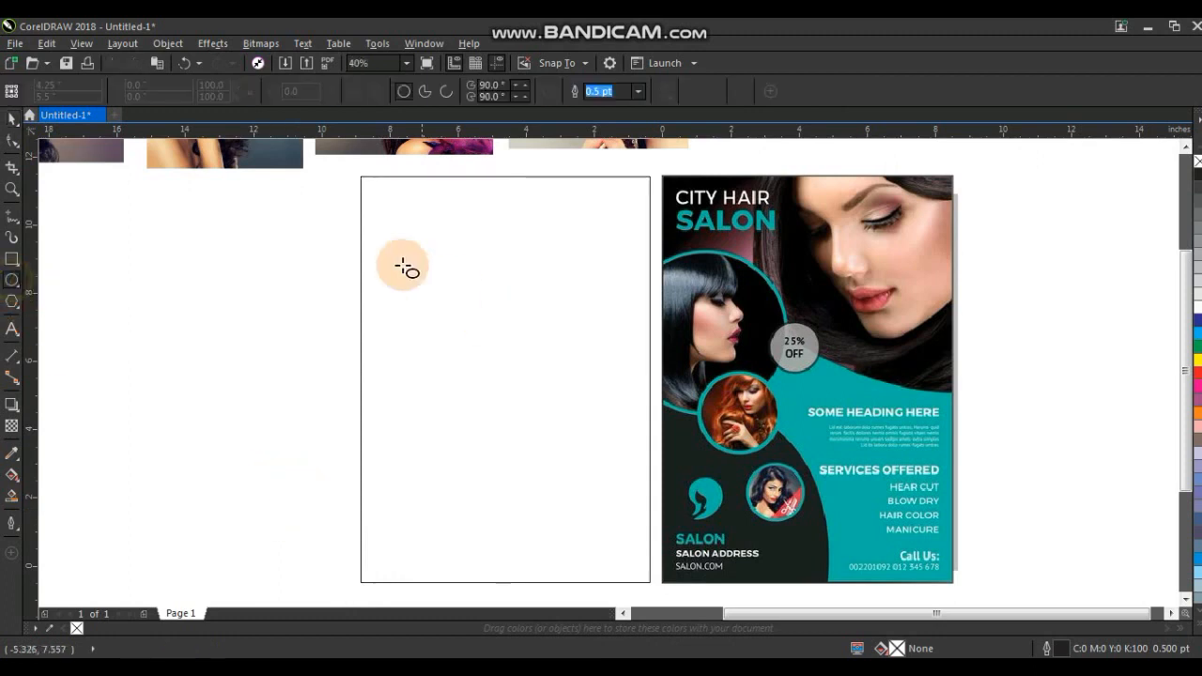
left_click_drag(342, 247, 451, 422)
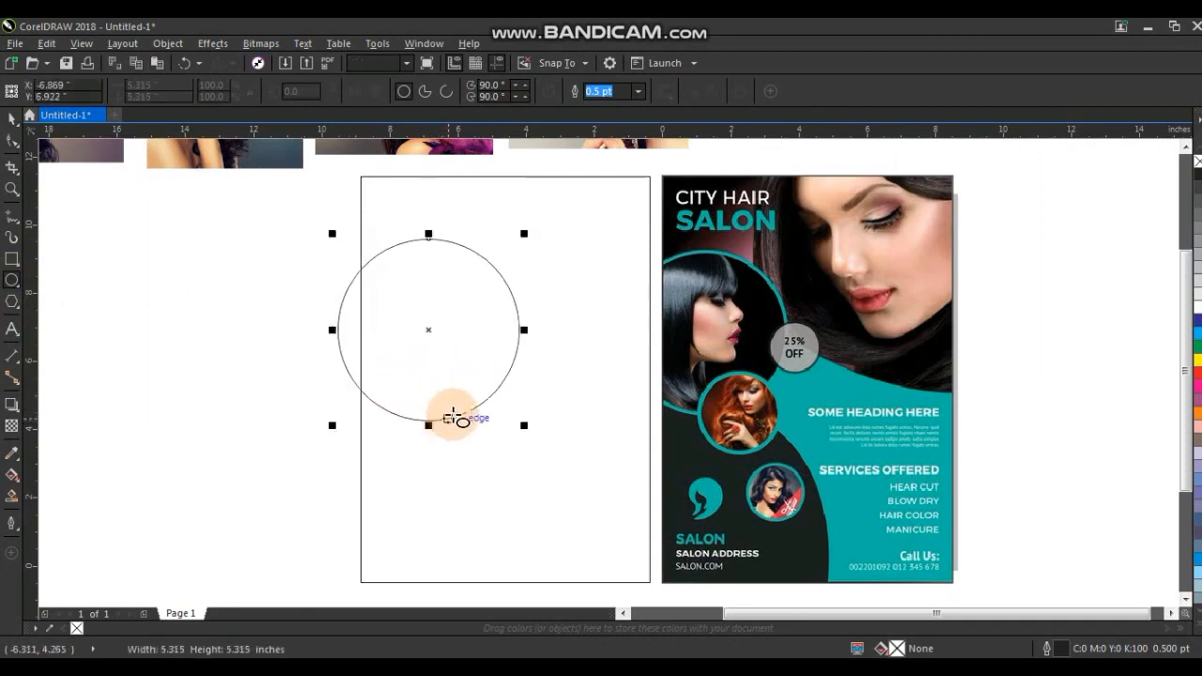
Add a concentric copy of the circle scaled to 96.1%, about 5.1 inches across.
left_click(11, 187)
left_click_drag(310, 213, 591, 448)
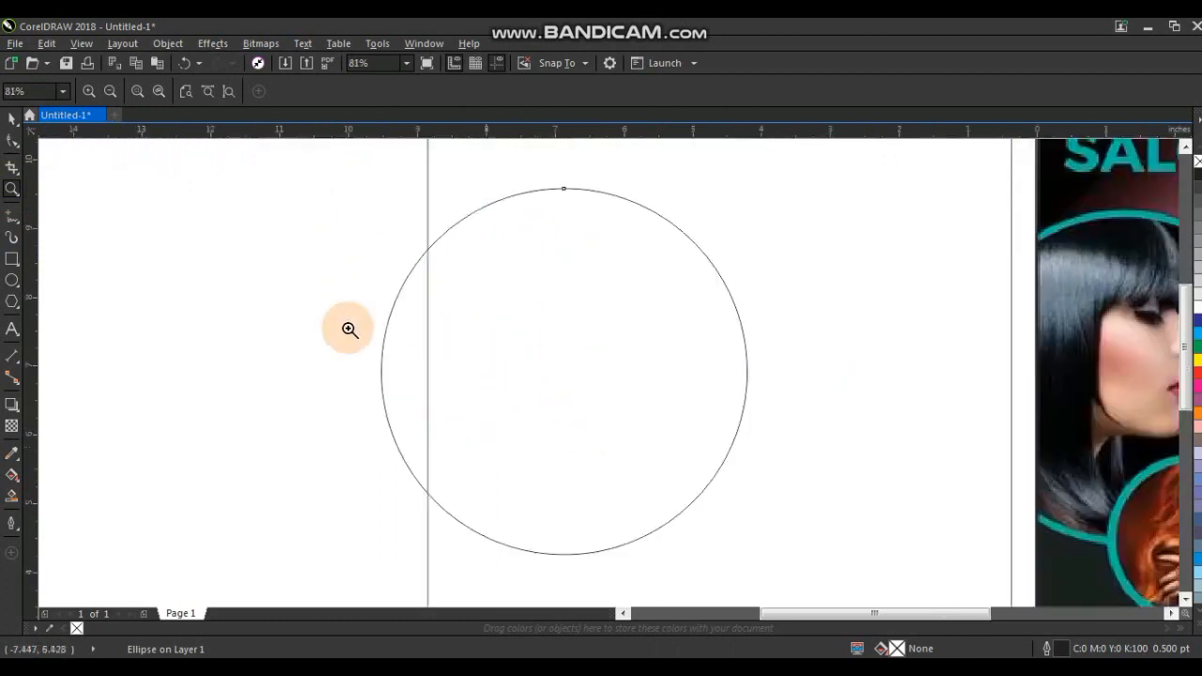
left_click(14, 119)
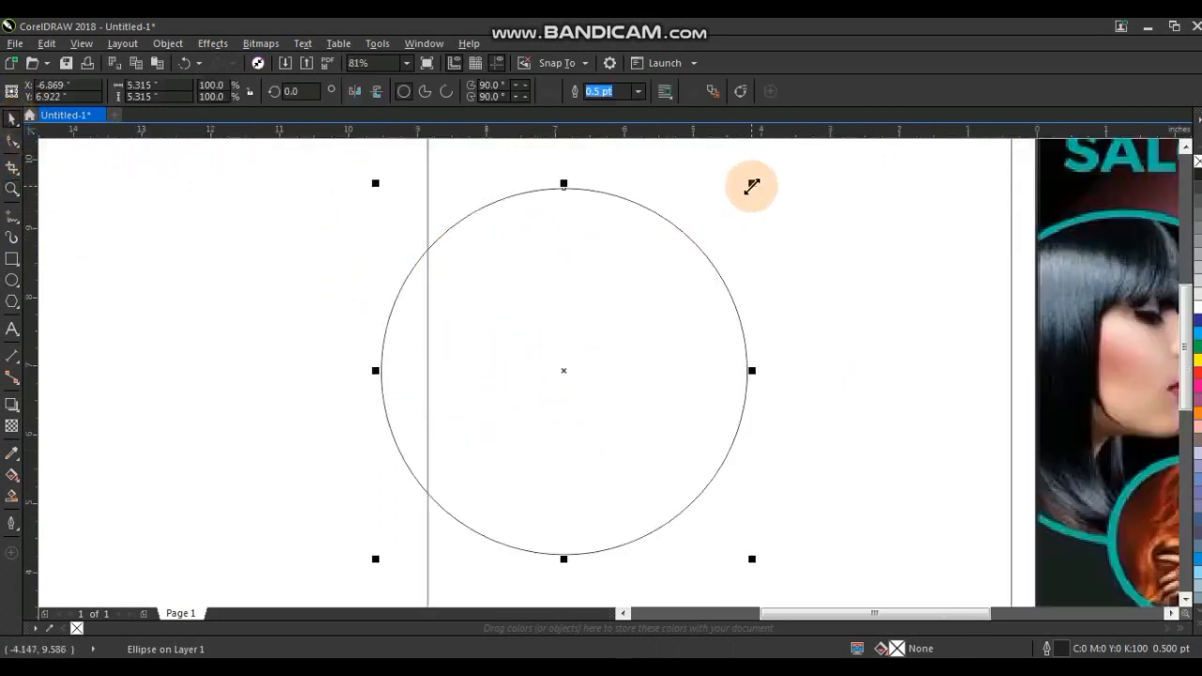
left_click_drag(752, 186, 746, 195)
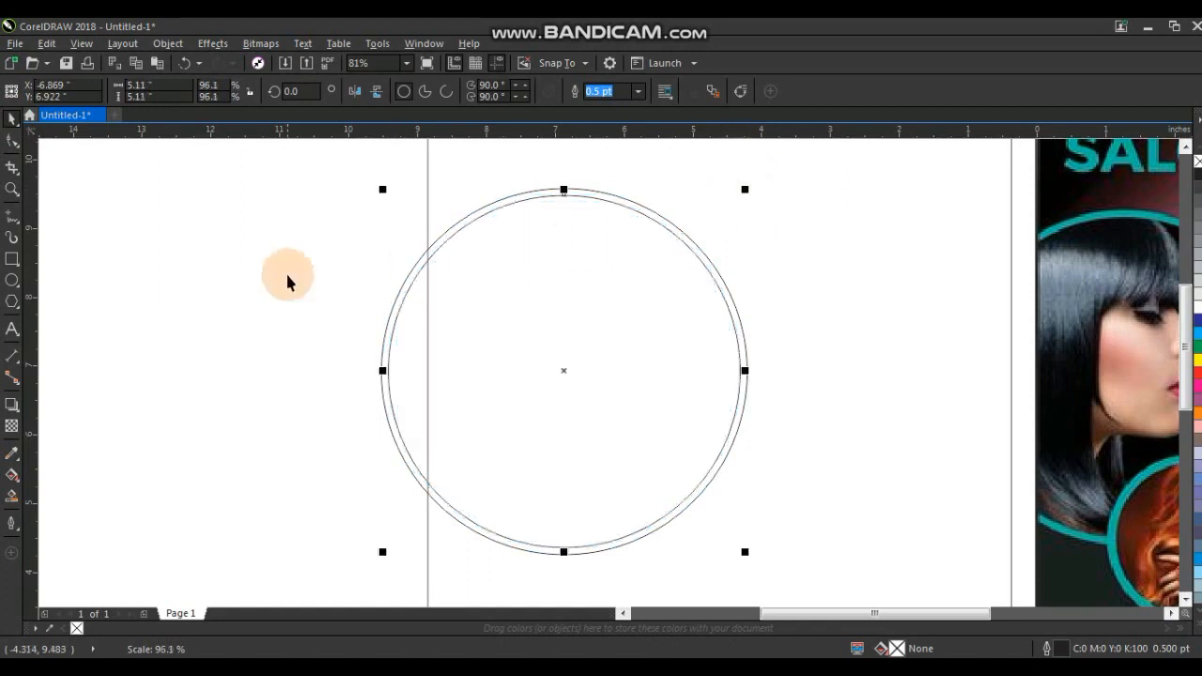
left_click(287, 274)
Duplicate the double circle as a smaller pair about 2.8 inches across, overlapping below-right of the first.
scroll(287, 274, "down", 2)
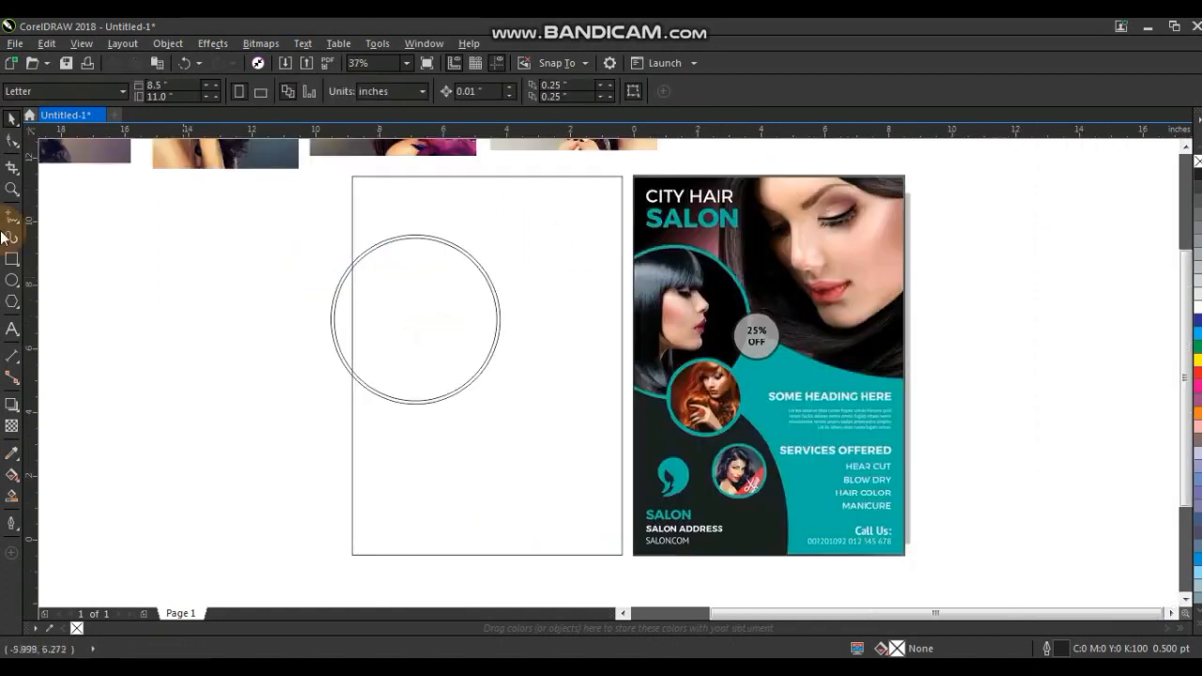
left_click(12, 189)
left_click_drag(298, 209, 877, 562)
left_click(12, 117)
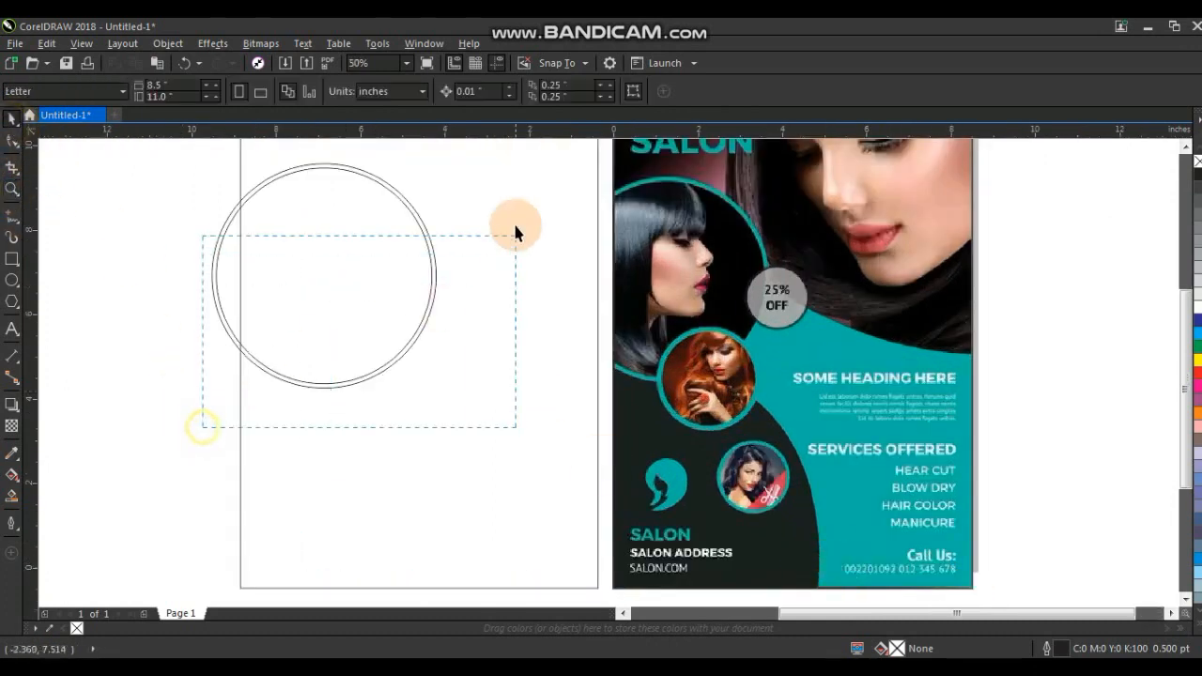
left_click_drag(503, 168, 373, 269)
left_click_drag(271, 328, 370, 375)
left_click_drag(437, 304, 434, 311)
left_click(194, 342)
left_click(378, 321)
key("ctrl+r")
left_click_drag(118, 297, 457, 456)
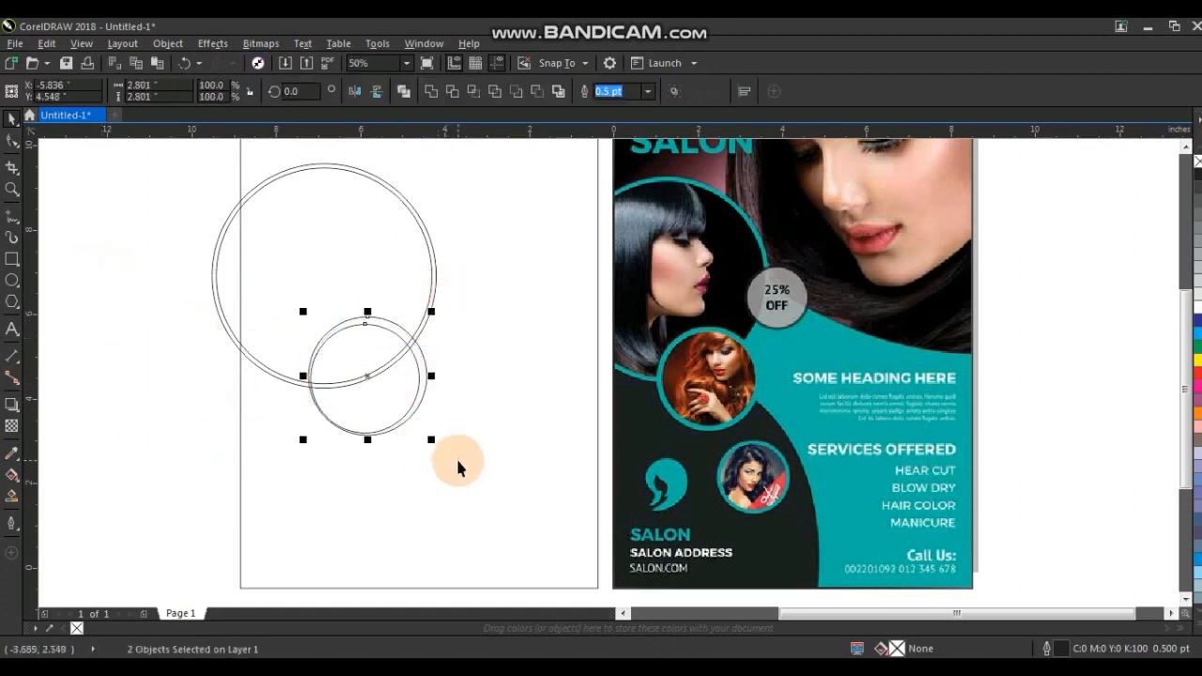
Create a further double-circle copy about 1.8 inches across near the rectangle's lower middle.
left_click(134, 387)
left_click_drag(468, 487, 468, 487)
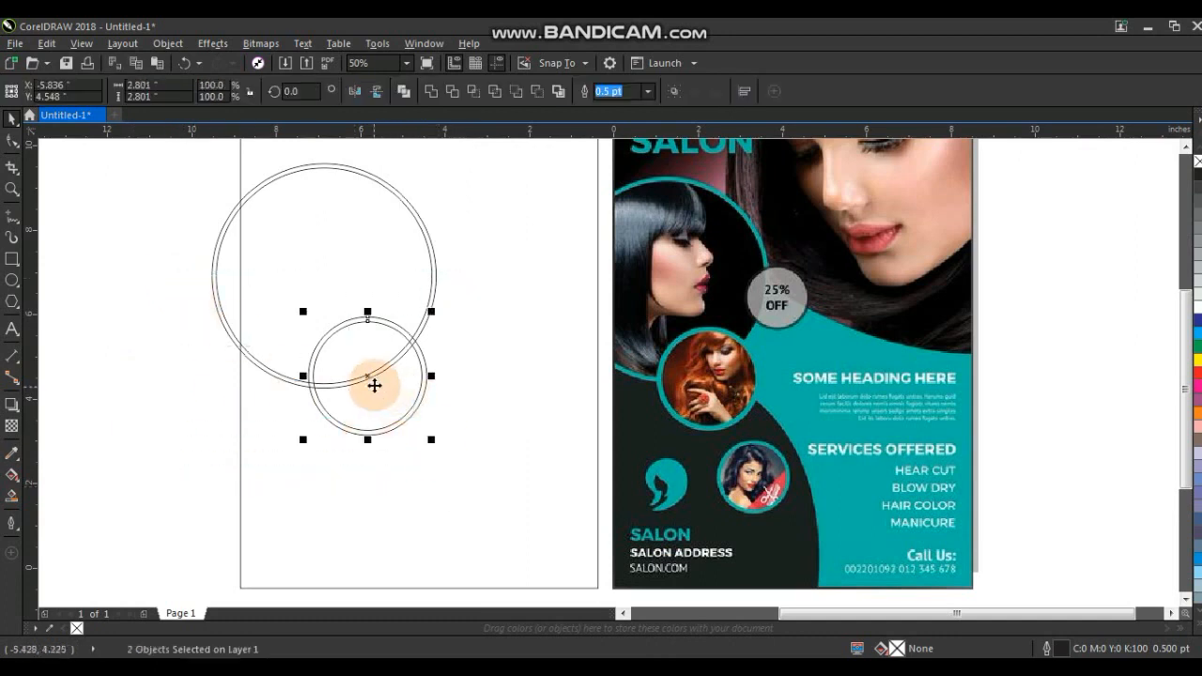
left_click_drag(376, 391, 390, 401)
left_click_drag(444, 323, 435, 379)
left_click_drag(366, 403, 411, 490)
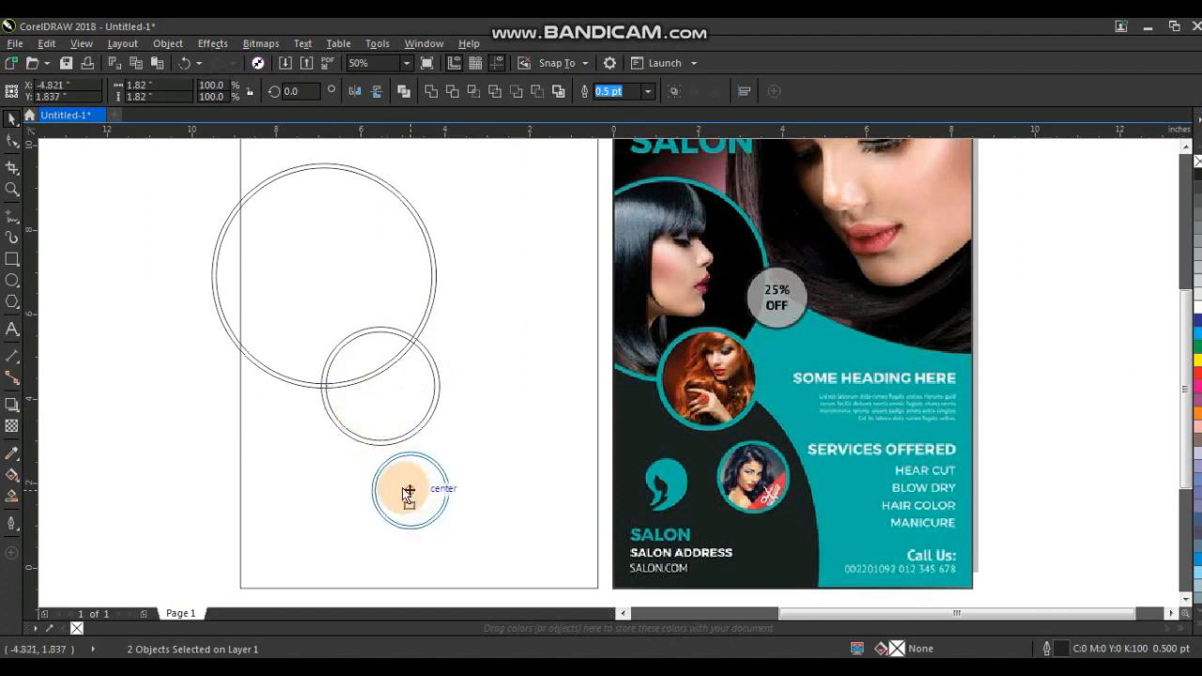
left_click(161, 427)
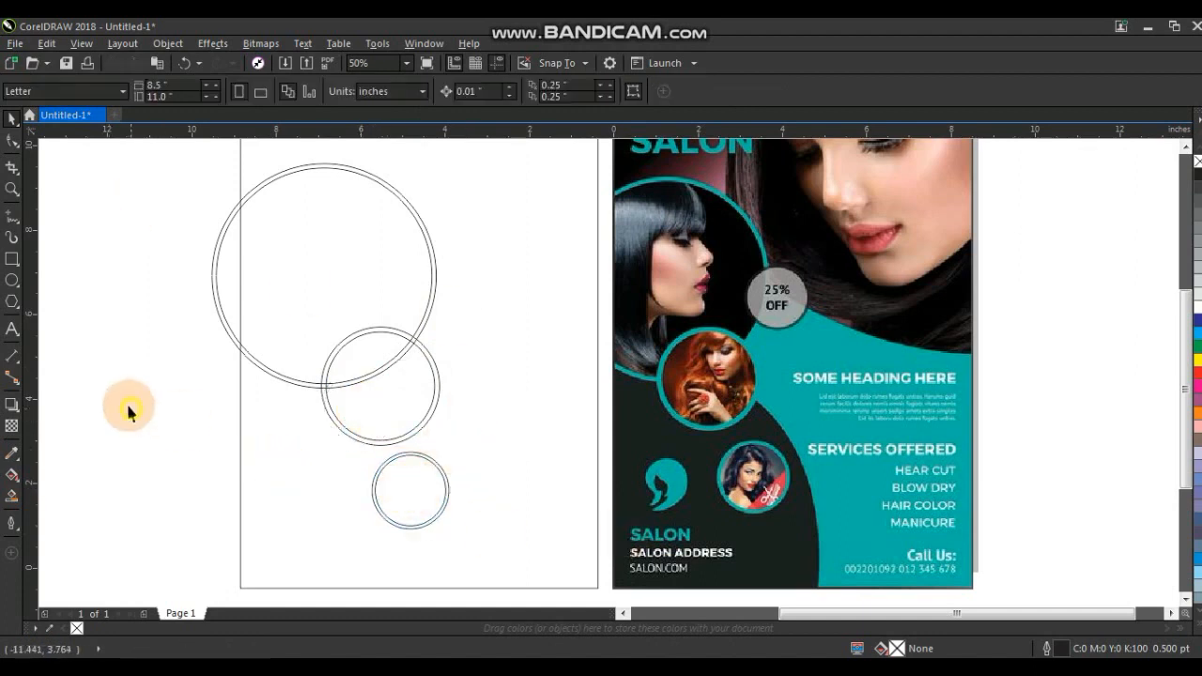
Draw a large circle and enlarge it to about 9.1 inches across, overlapping the rectangle's lower-left area.
left_click(12, 280)
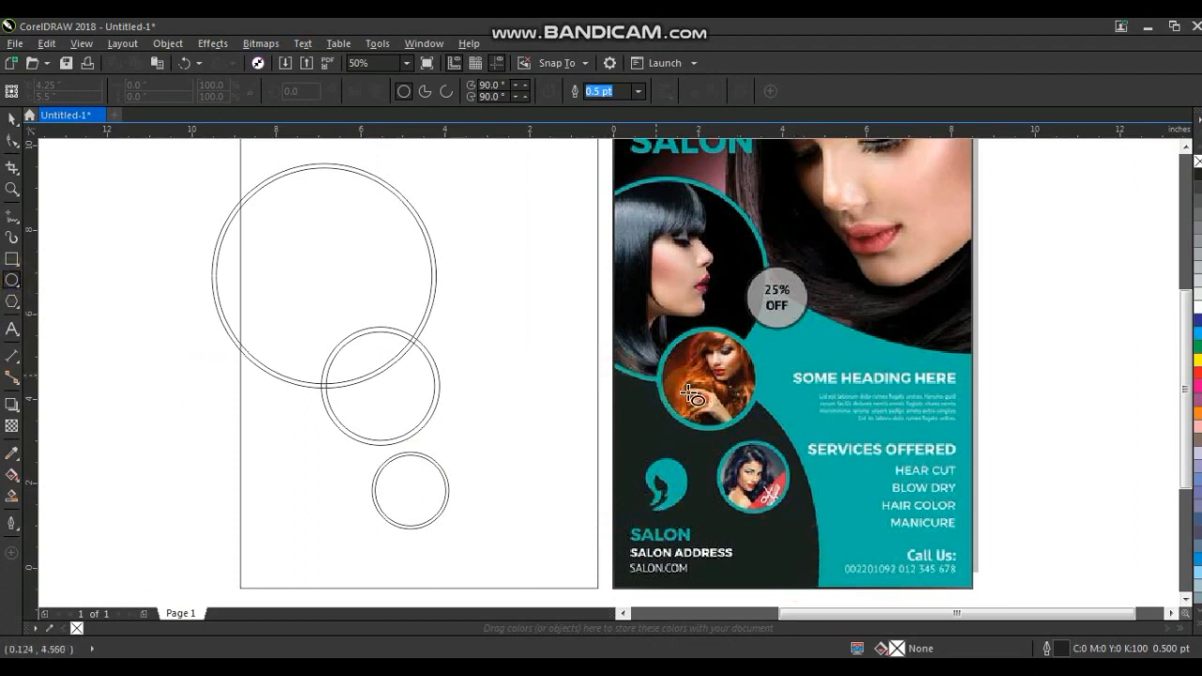
left_click_drag(92, 306, 320, 574)
scroll(153, 301, "down", 2)
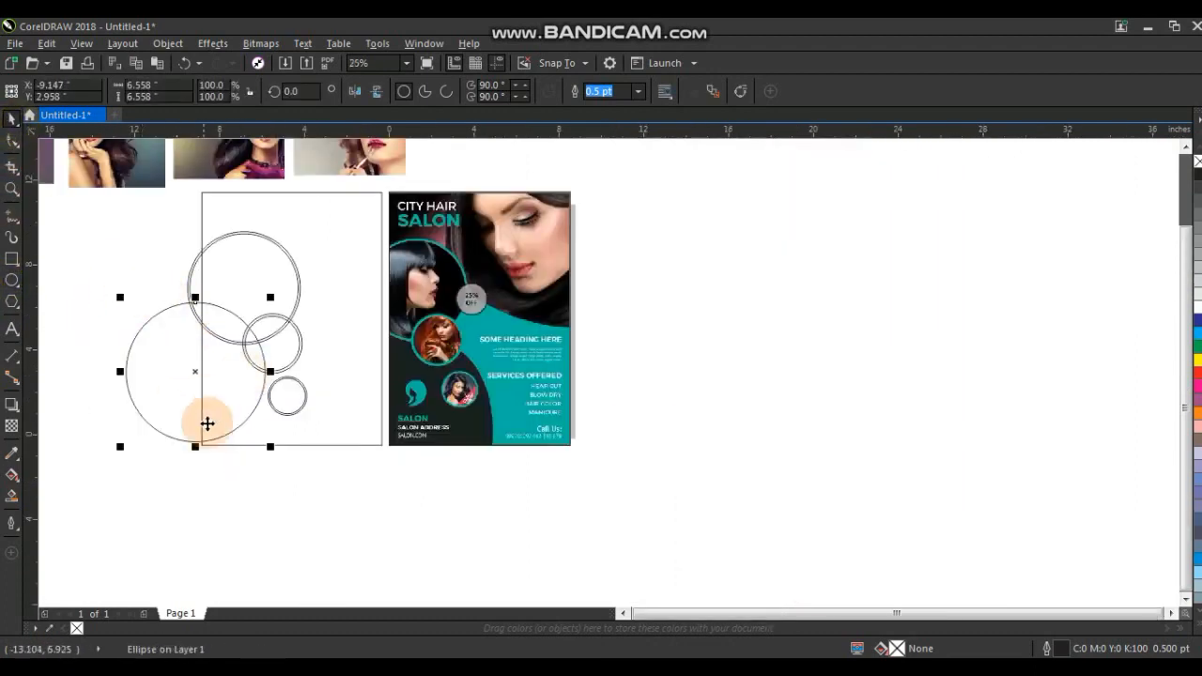
left_click_drag(269, 445, 331, 538)
left_click_drag(220, 404, 219, 410)
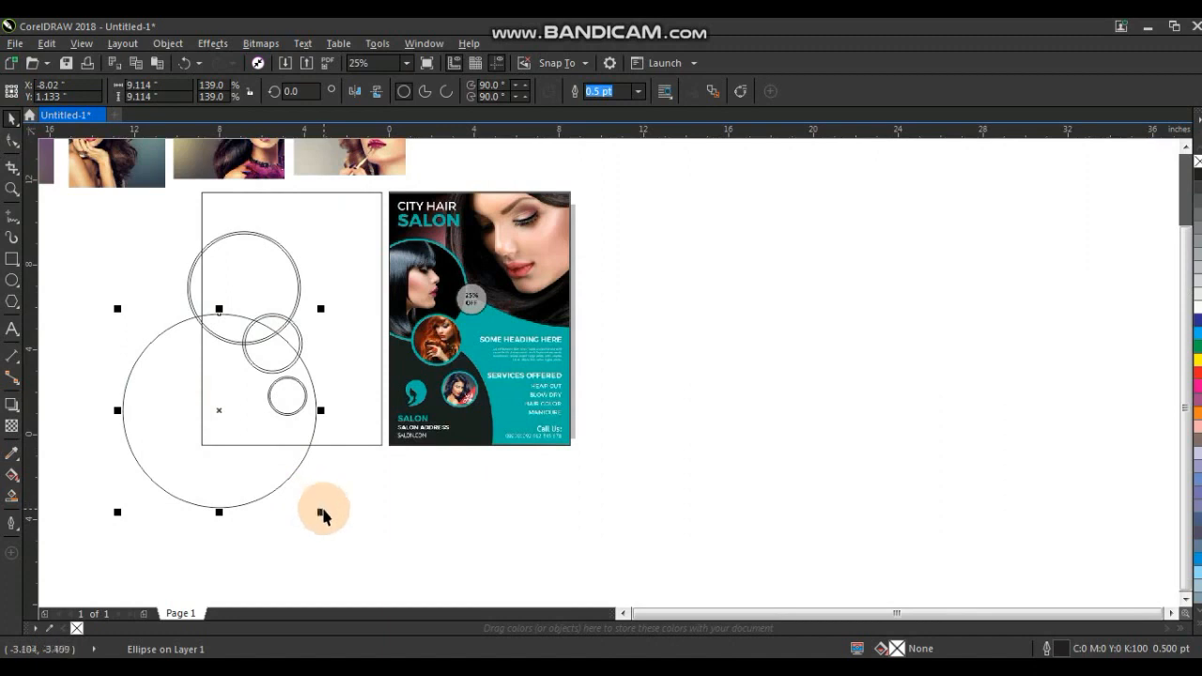
left_click(482, 519)
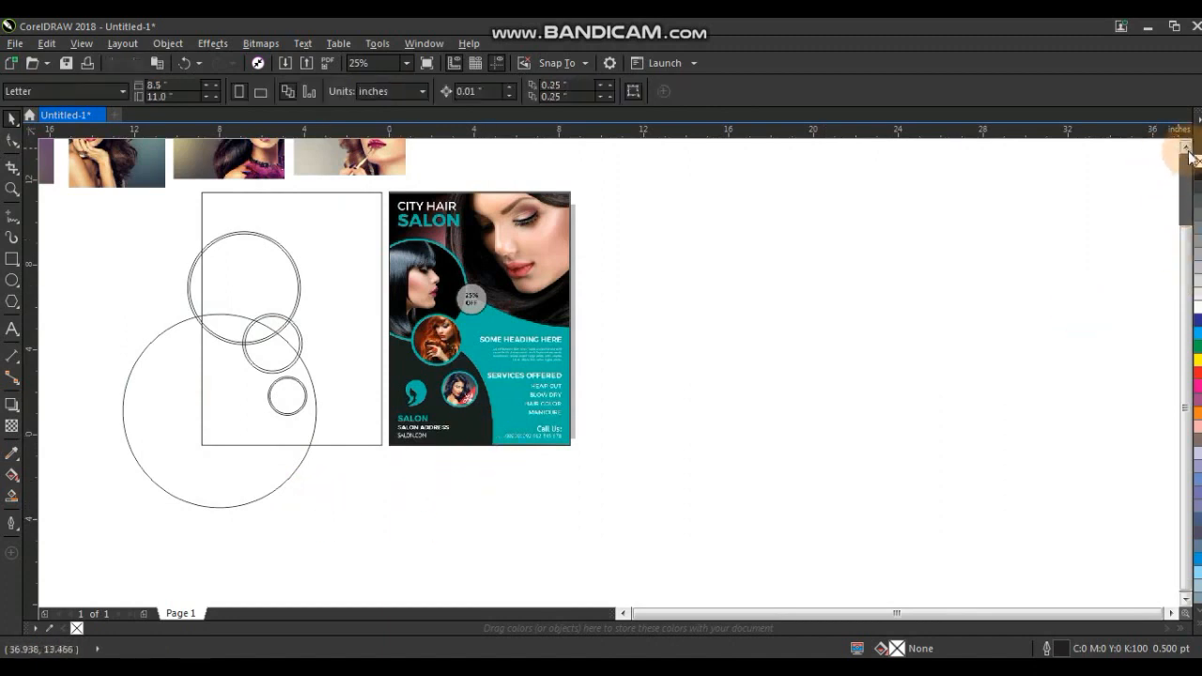
Draw a wide ellipse across the top of the rectangle and rotate it slightly.
left_click(1187, 150)
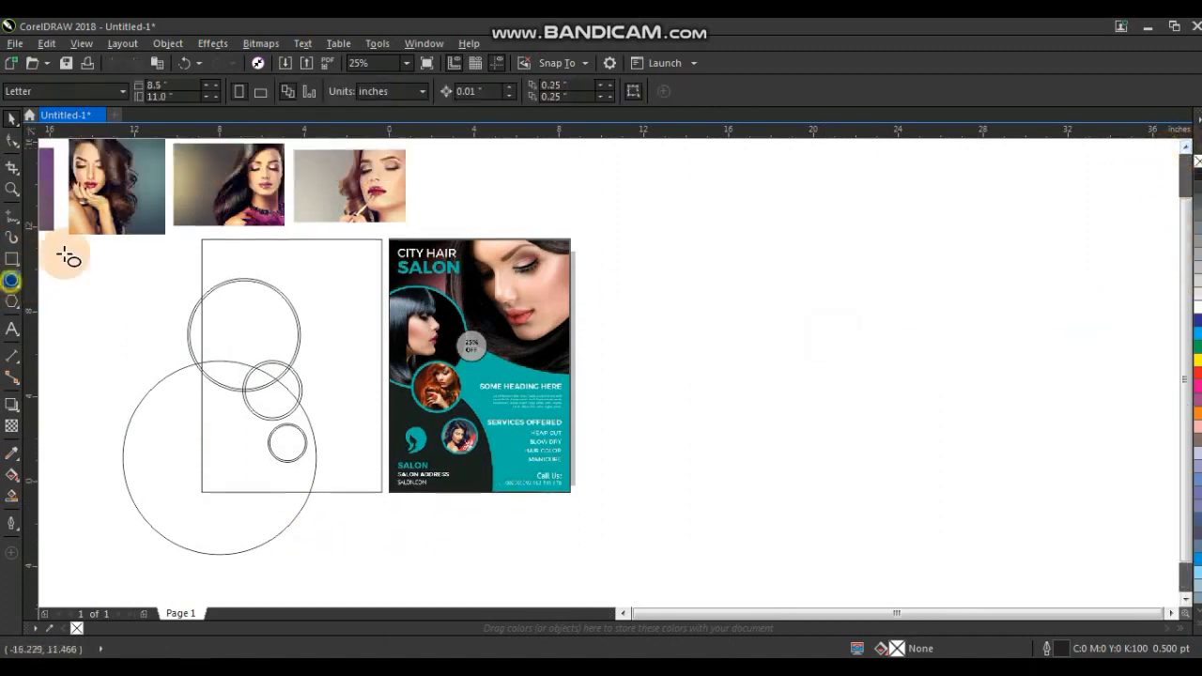
left_click(12, 281)
left_click_drag(184, 153, 466, 357)
left_click(11, 116)
left_click(322, 251)
left_click_drag(469, 355, 438, 380)
left_click(681, 433)
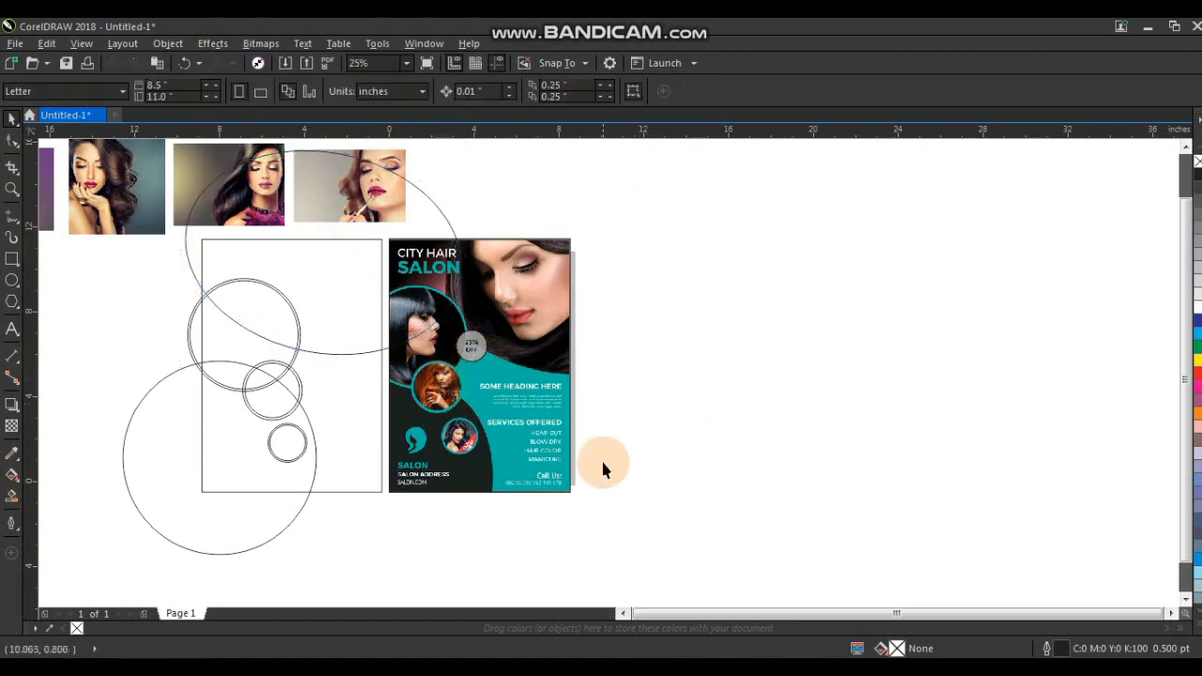
scroll(601, 459, "down", 1)
left_click_drag(697, 523, 251, 216)
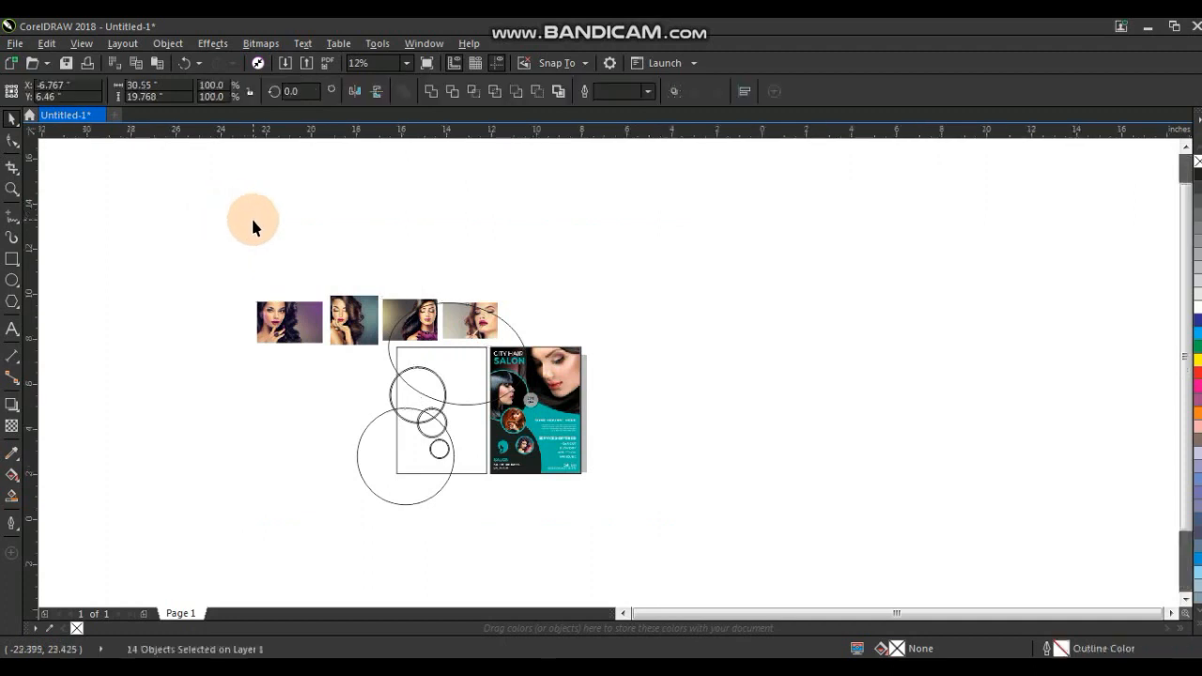
scroll(253, 226, "up", 1)
left_click(919, 218)
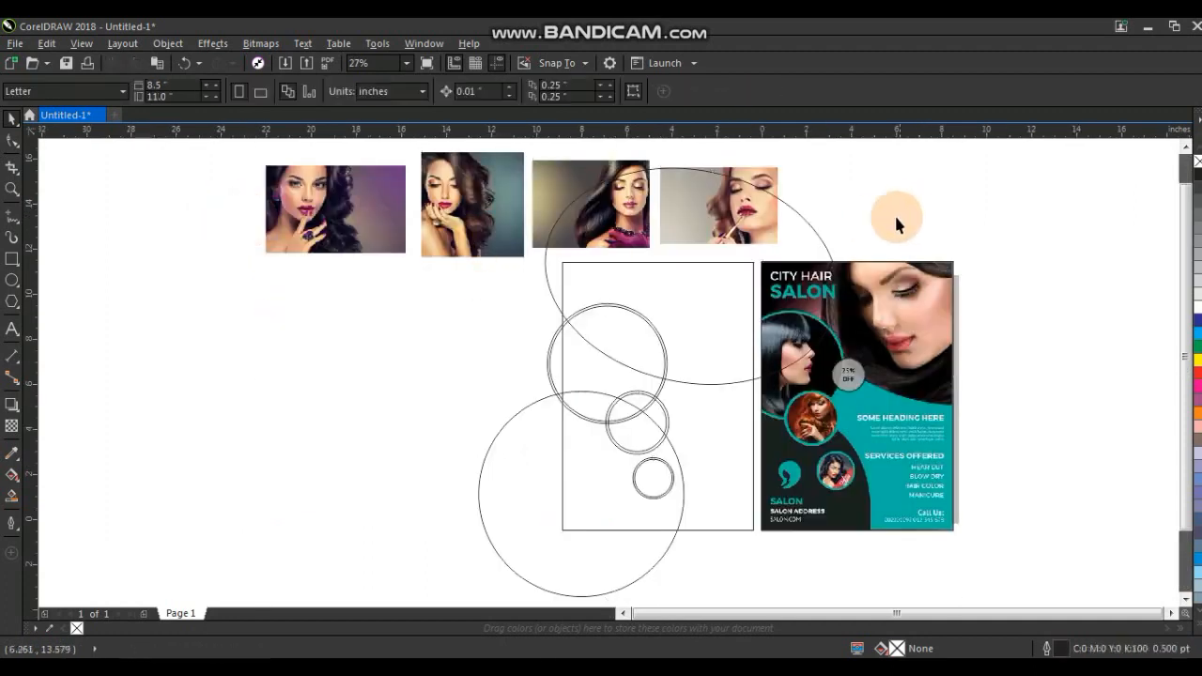
Mirror the purple-background model photo, move it over the top ellipse and enlarge it to about 10 × 6.3 inches.
left_click(374, 205)
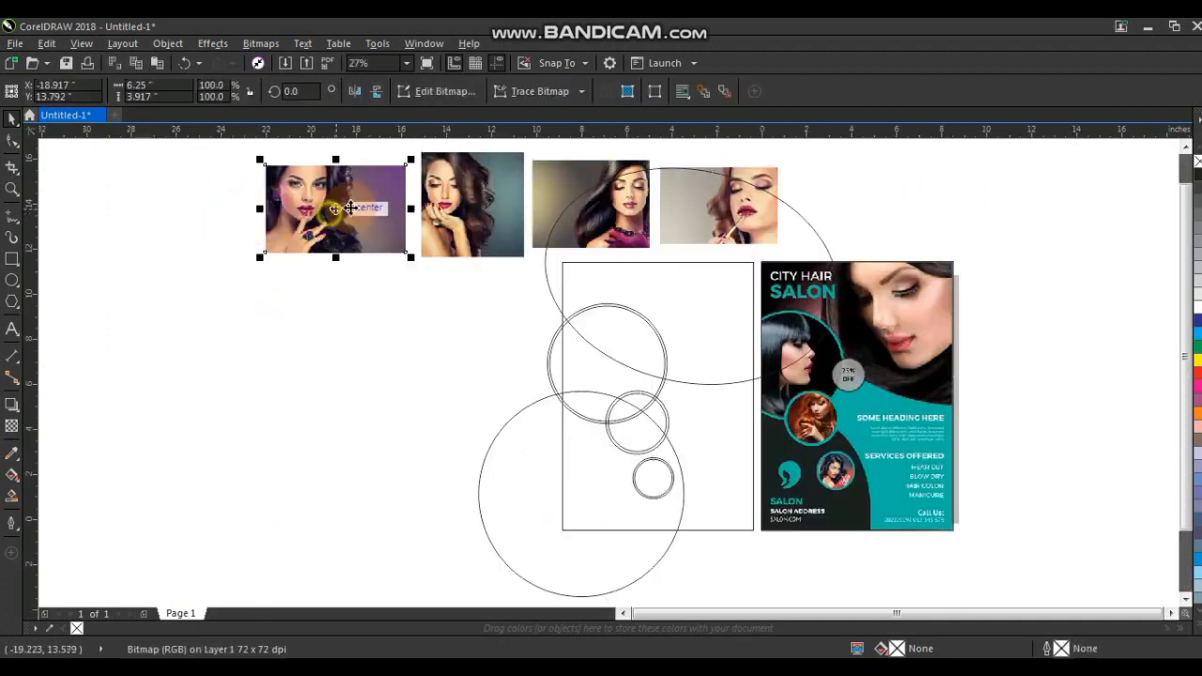
left_click(358, 90)
left_click_drag(365, 218, 717, 310)
left_click_drag(609, 350, 543, 392)
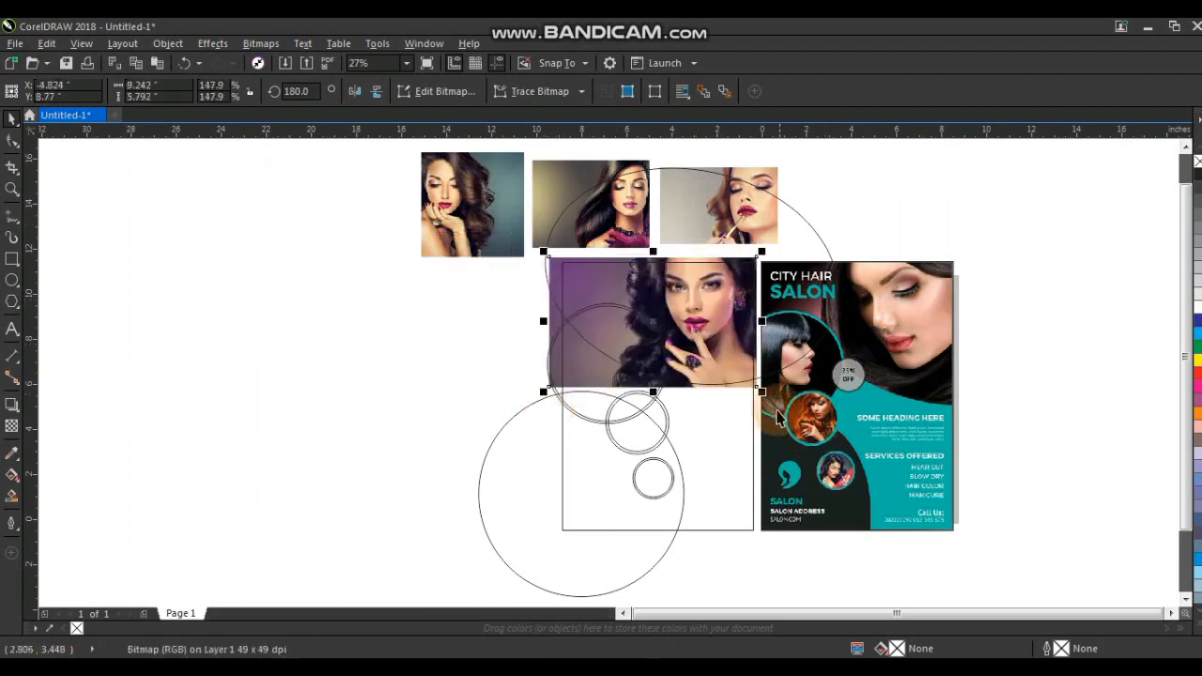
left_click_drag(766, 396, 780, 405)
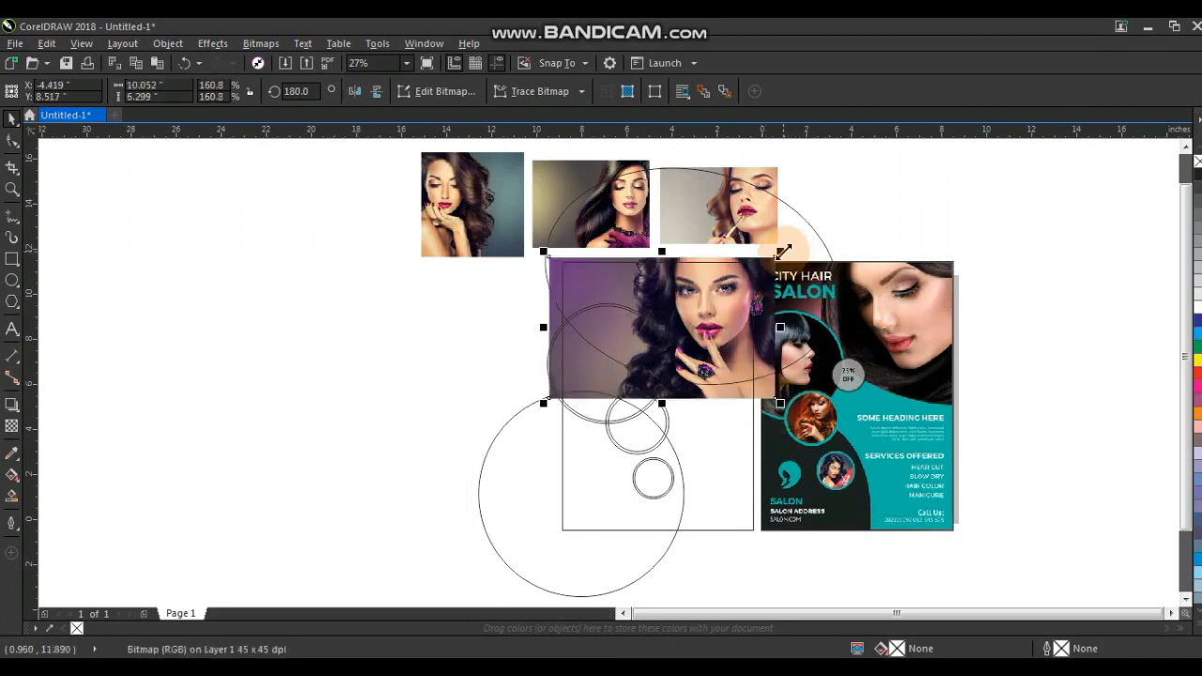
Nudge the photo slightly to the right.
key("Right")
key("Right")
key("Right")
key("Right")
key("Right")
key("Right")
key("Right")
key("Right")
key("Right")
key("Right")
key("Right")
key("Right")
key("Right")
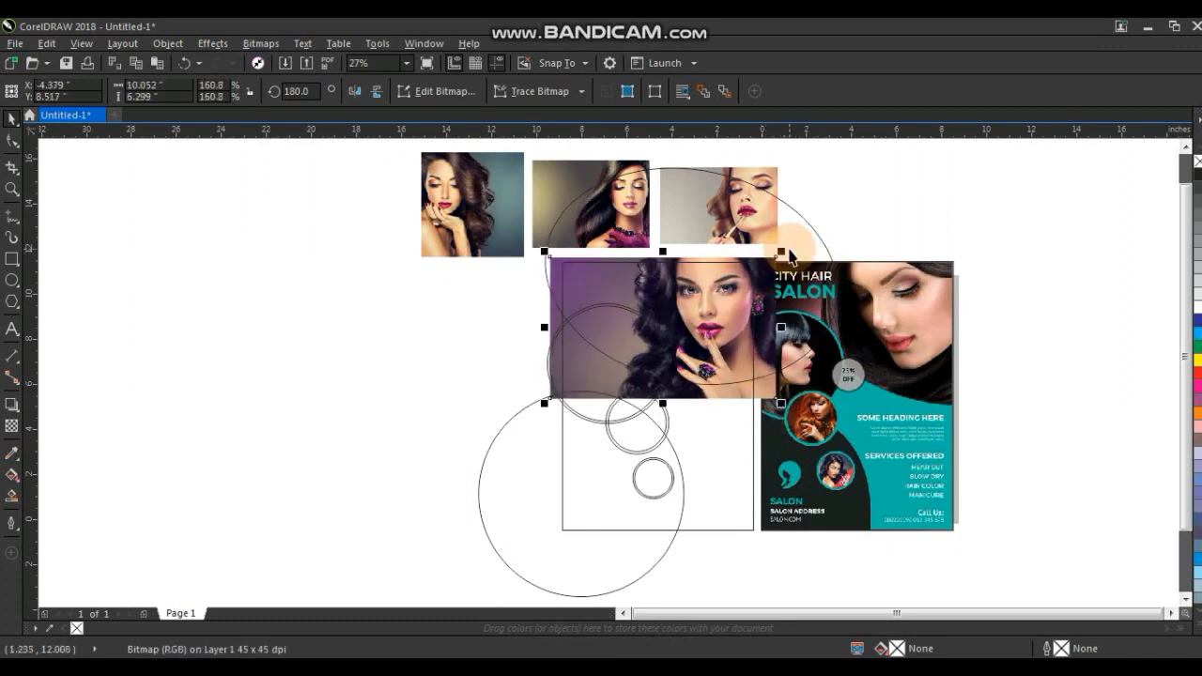
key("Right")
key("Right")
key("Right")
key("Right")
key("Right")
key("Right")
key("Right")
key("Right")
key("Right")
key("Right")
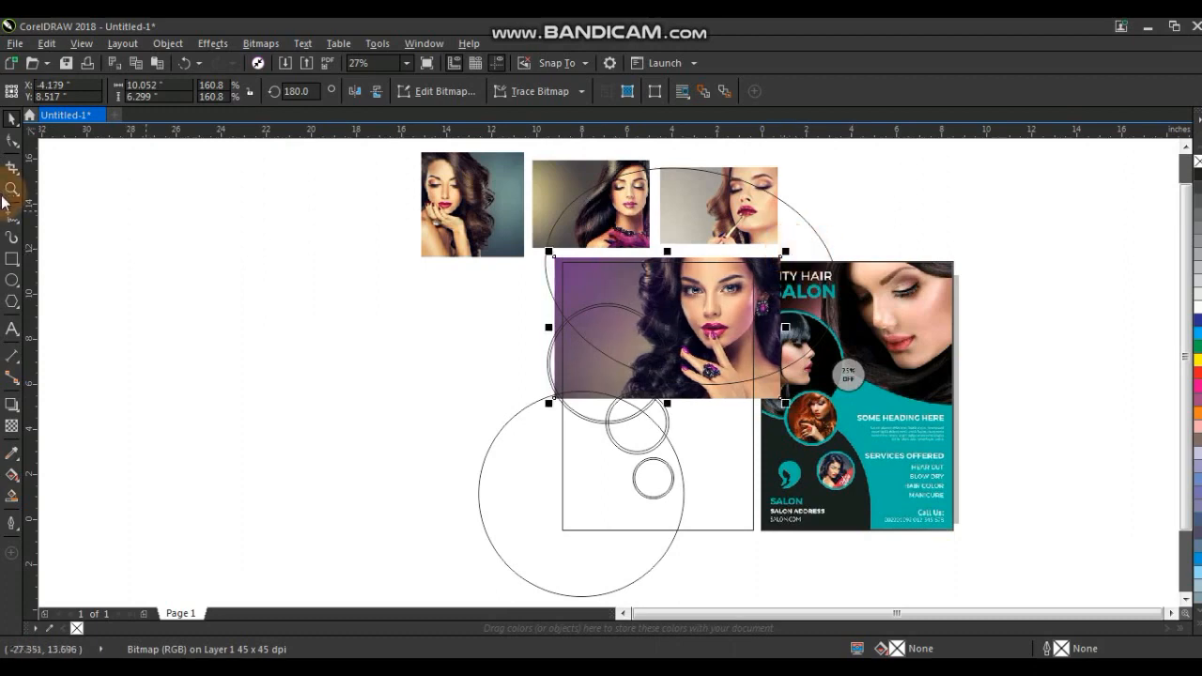
Place the photo inside the tilted ellipse as a PowerClip.
left_click(9, 191)
left_click_drag(466, 215, 1013, 462)
left_click(9, 123)
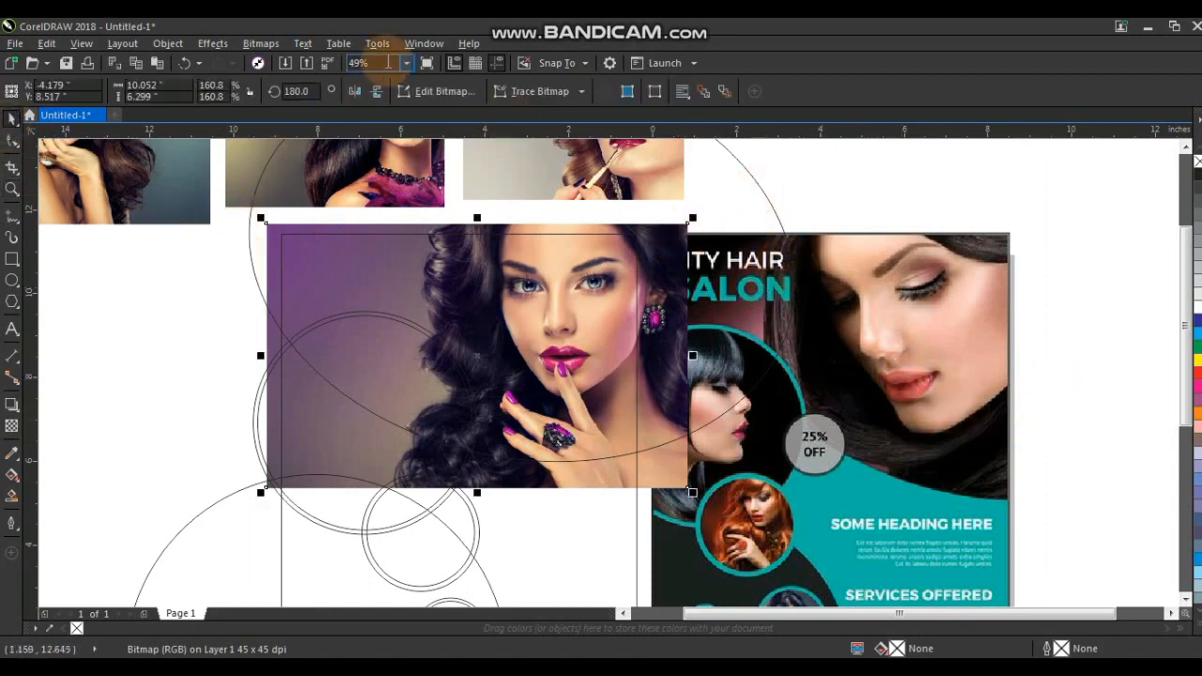
left_click(216, 44)
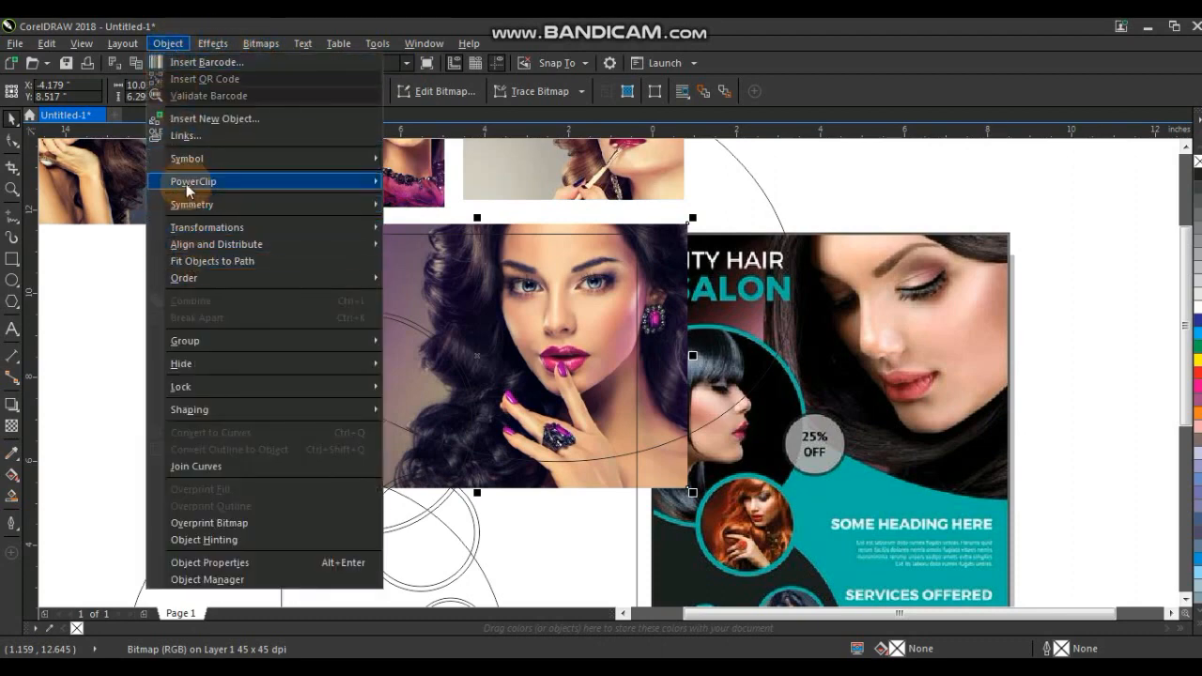
mouse_move(209, 183)
left_click(441, 182)
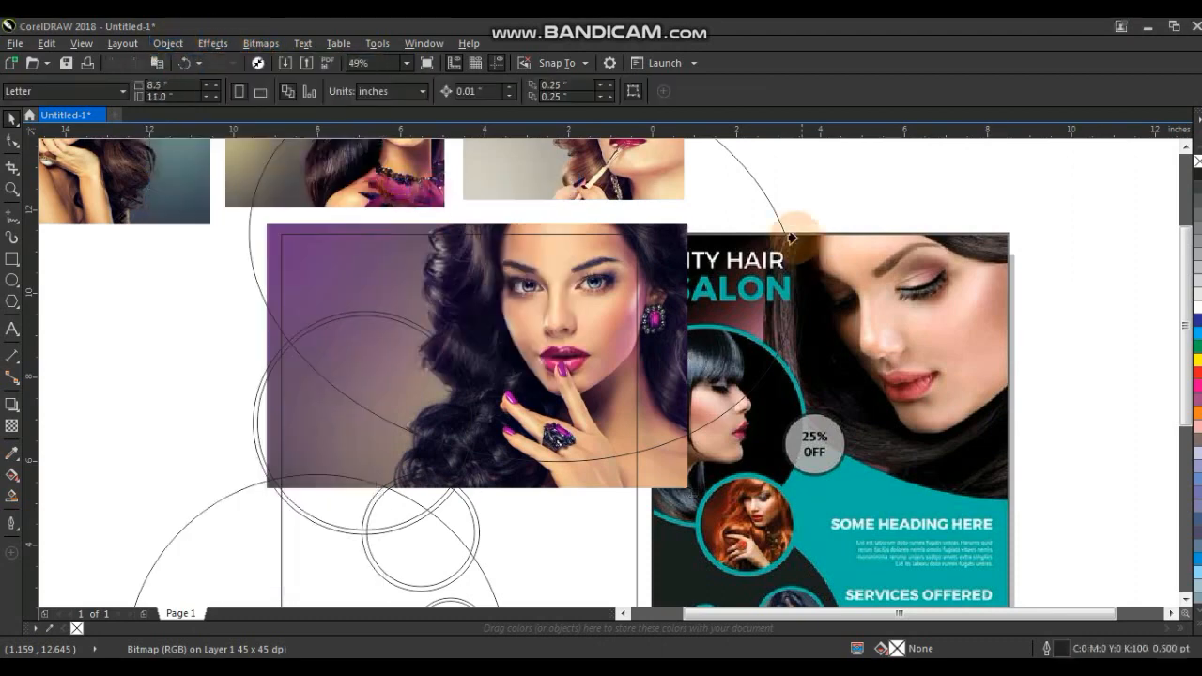
left_click(759, 196)
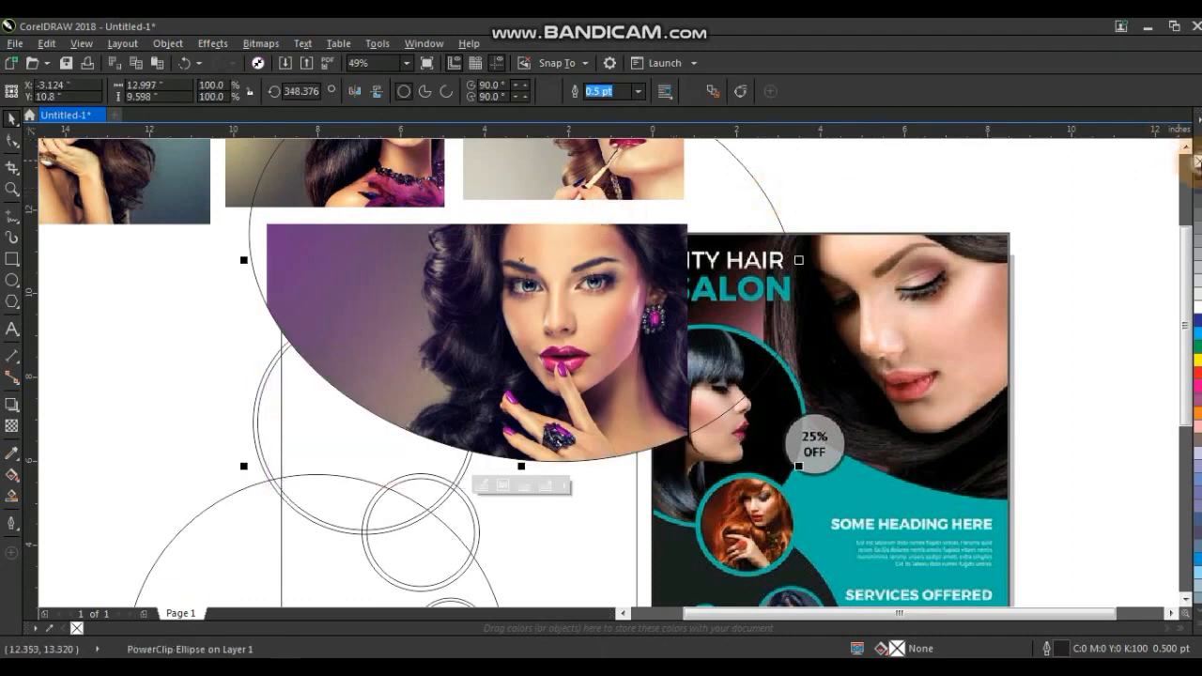
Fill the upper circle with the teal colour C60 M0 Y20 K0.
left_click(168, 44)
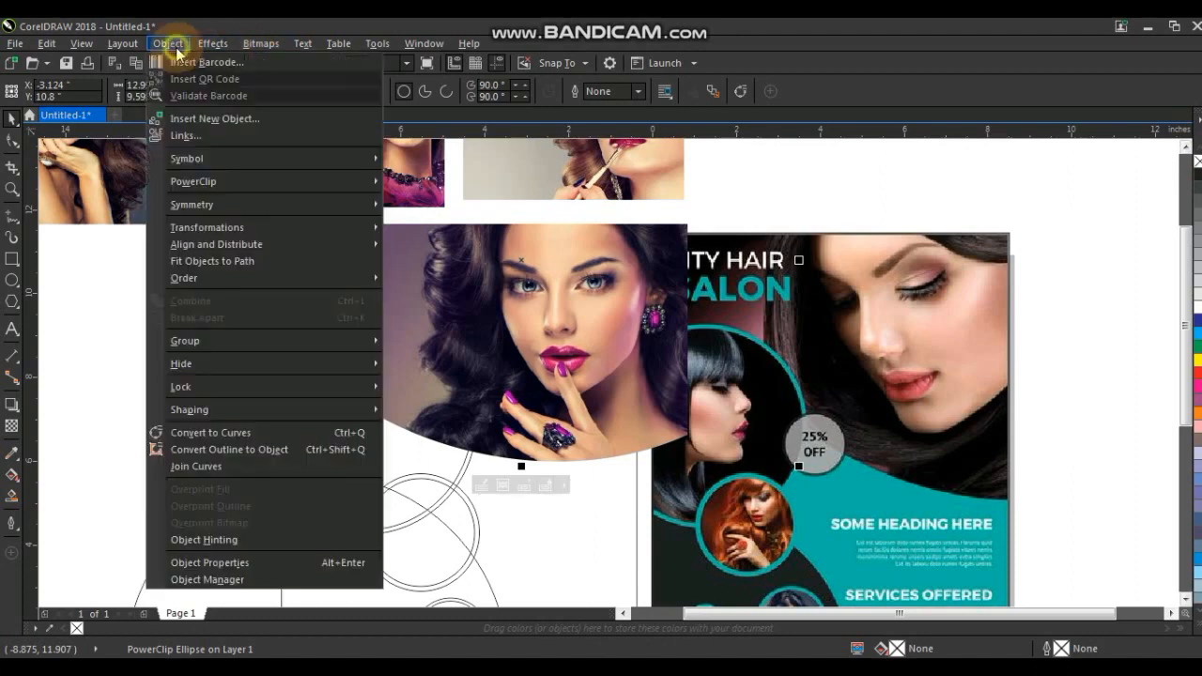
left_click(611, 510)
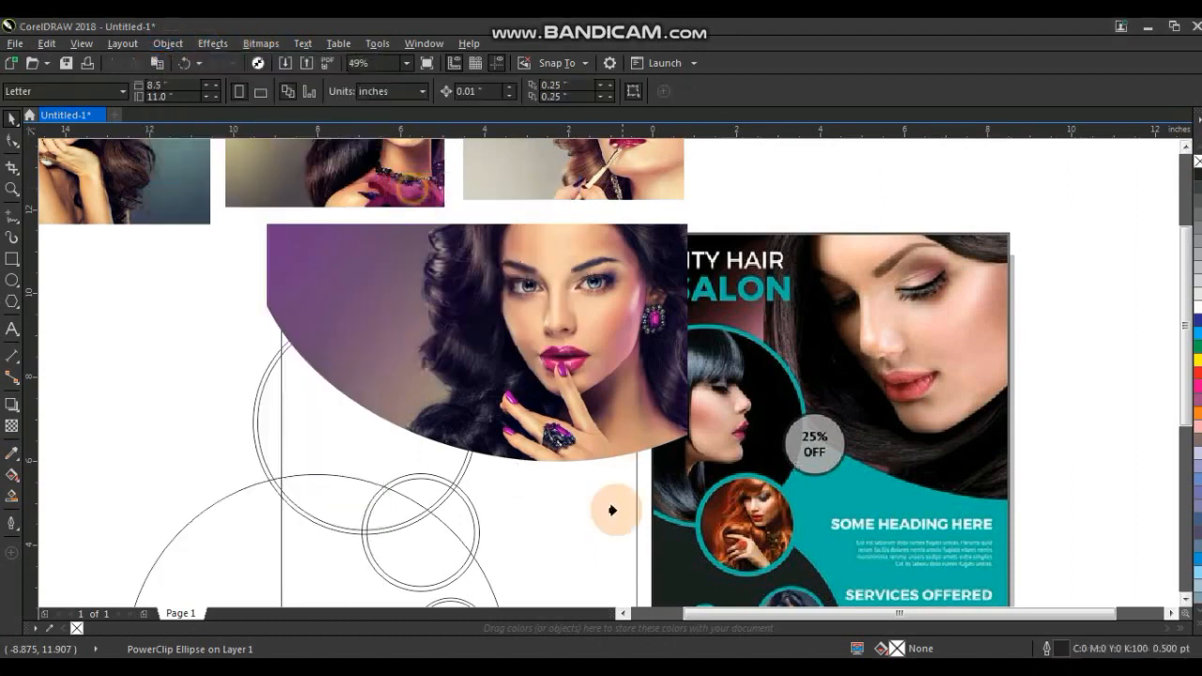
left_click(632, 520)
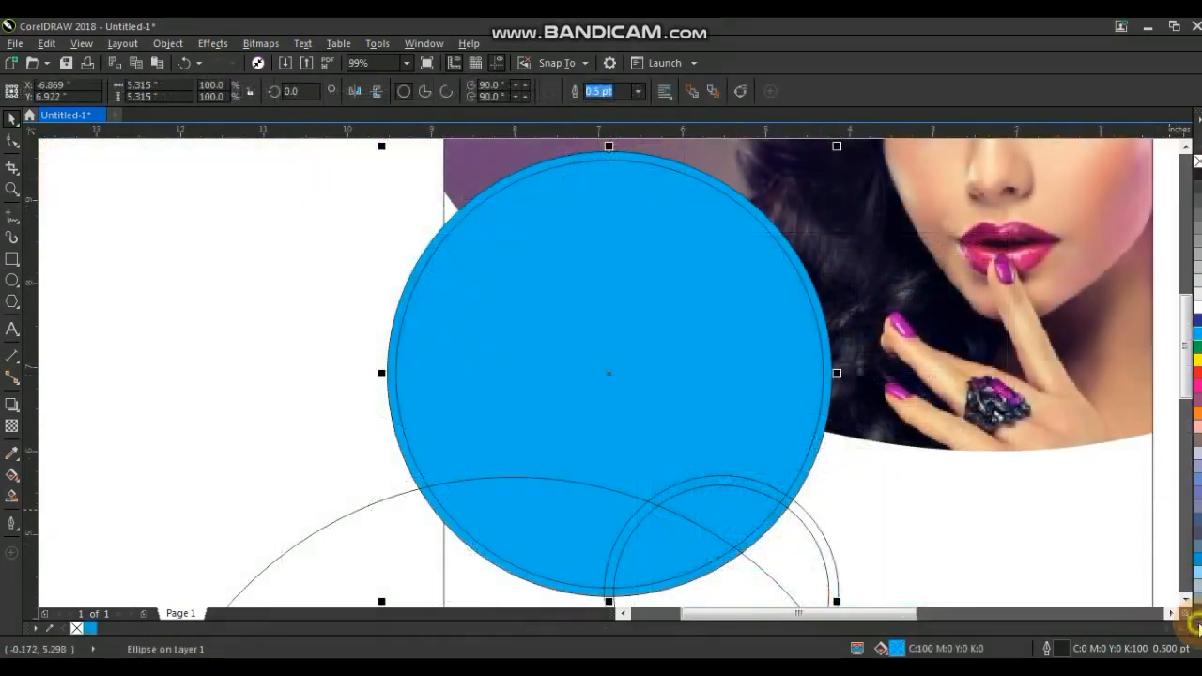
left_click(1200, 624)
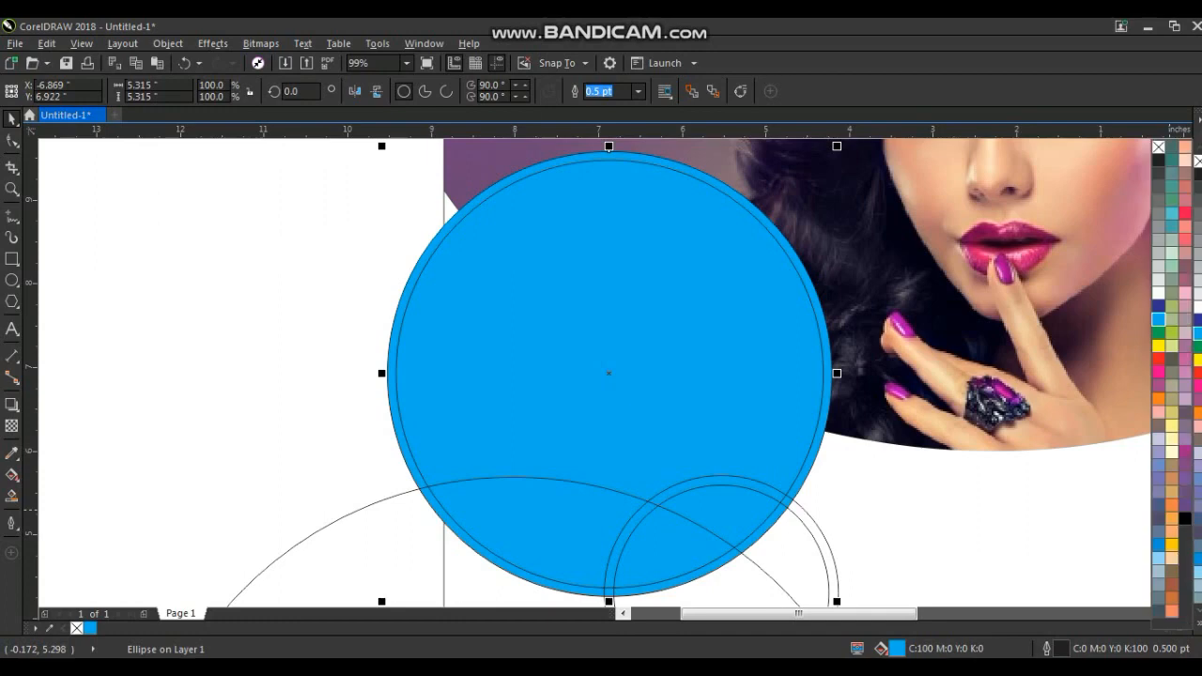
left_click(1172, 219)
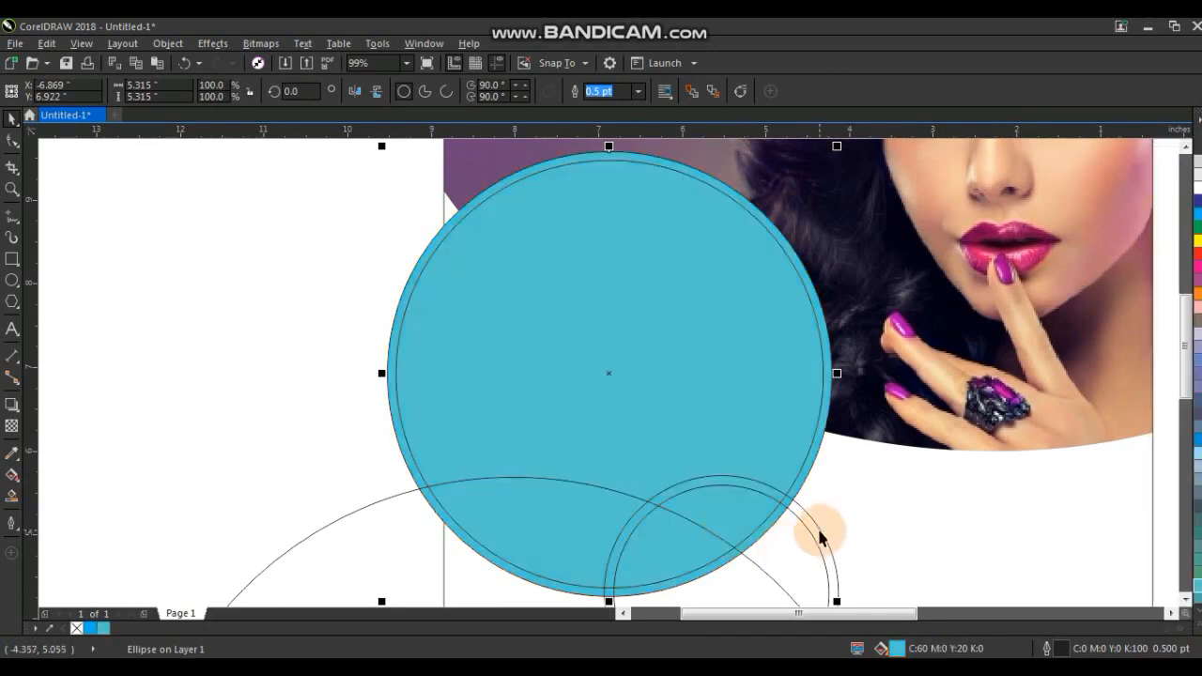
Fill the middle circle and the small lower circle with the same teal colour.
left_click(821, 531)
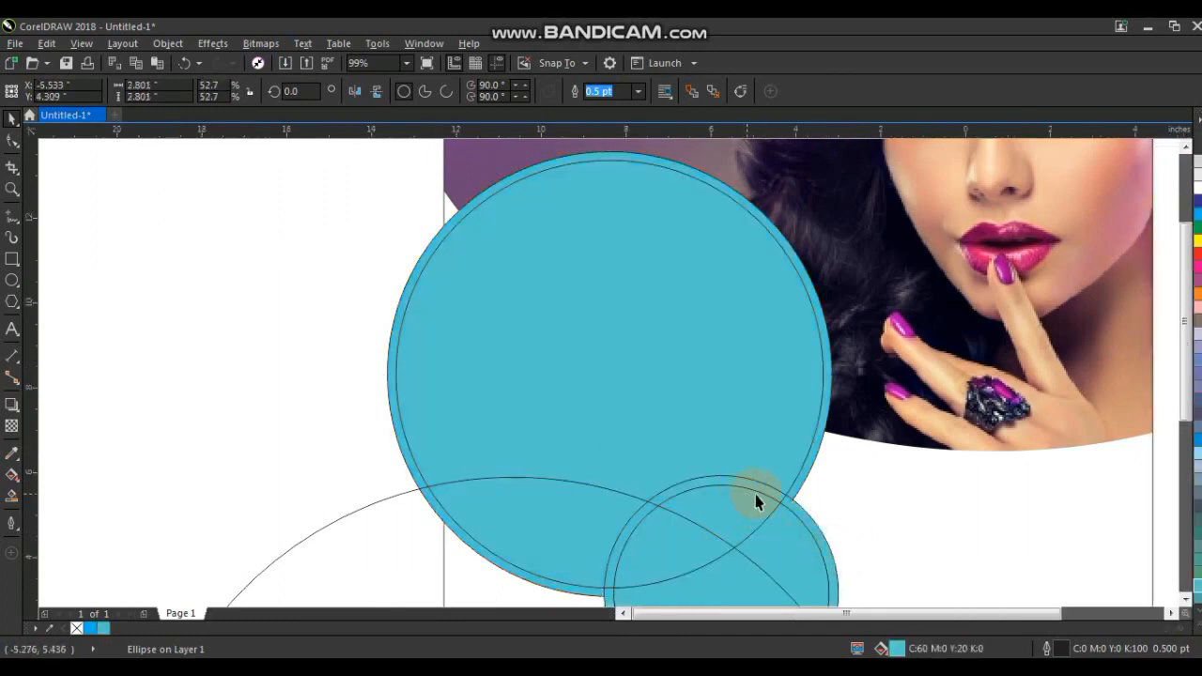
scroll(757, 499, "down", 1)
left_click(1186, 601)
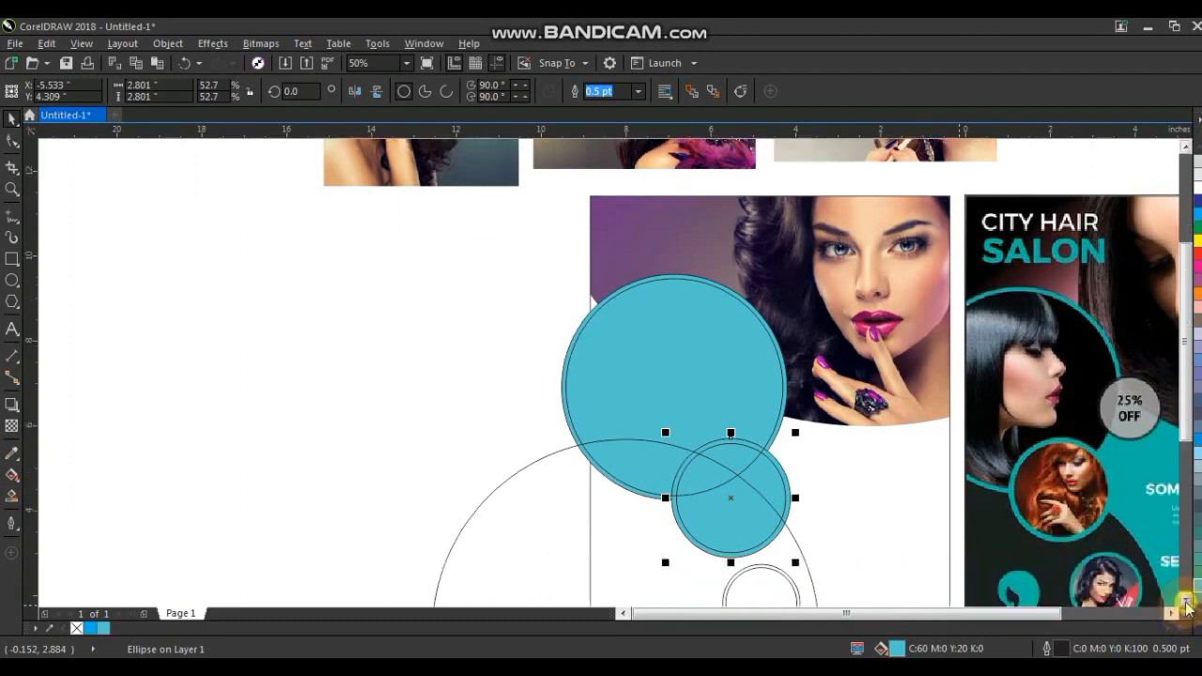
left_click(1185, 601)
left_click(1186, 602)
left_click(1185, 601)
left_click(794, 491)
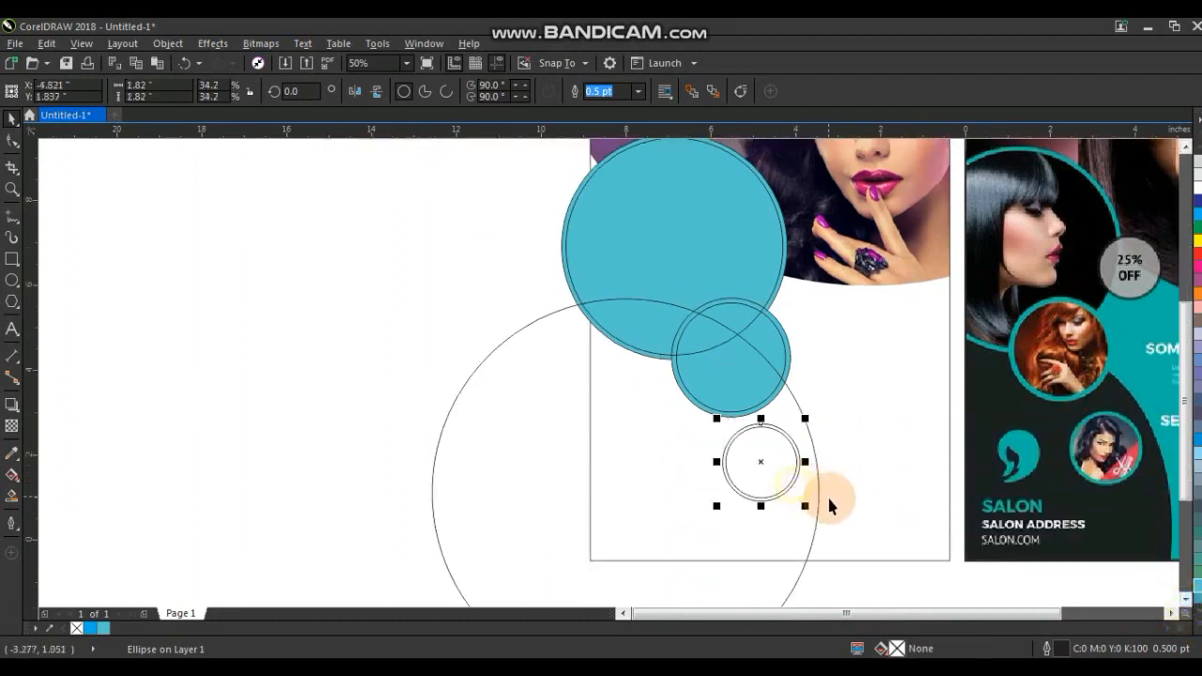
key("ctrl+r")
left_click(366, 433)
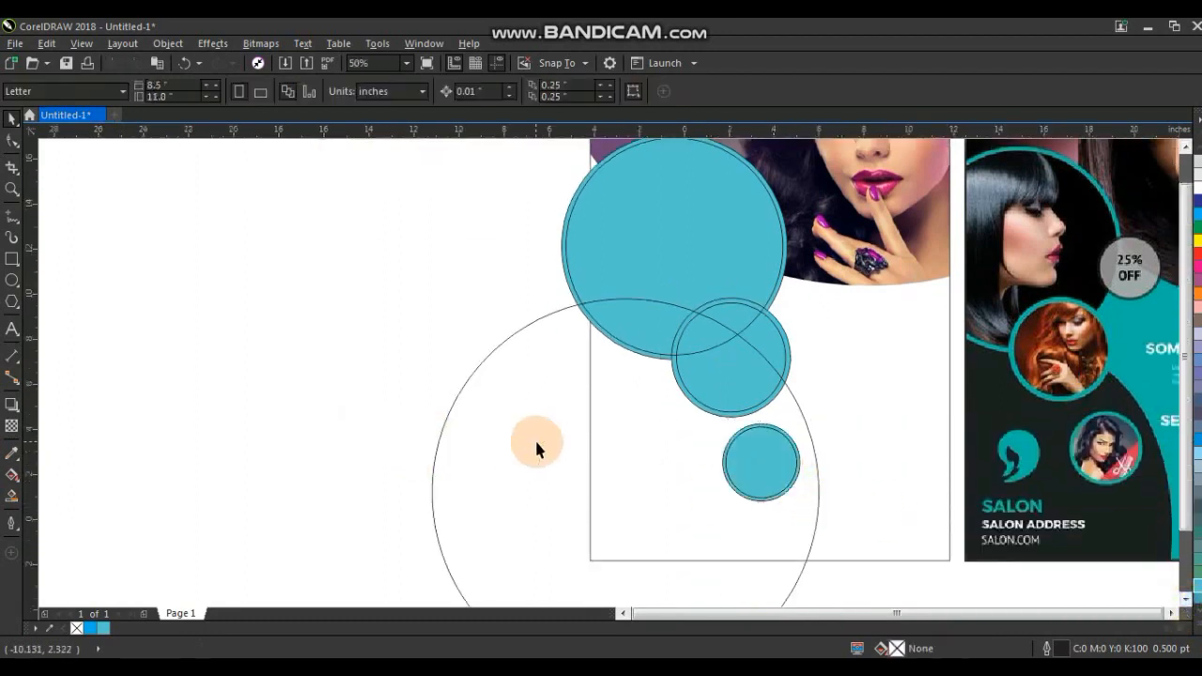
Fill the large lower circle black and PowerClip it inside the flyer's page rectangle.
key("F4")
left_click(599, 535)
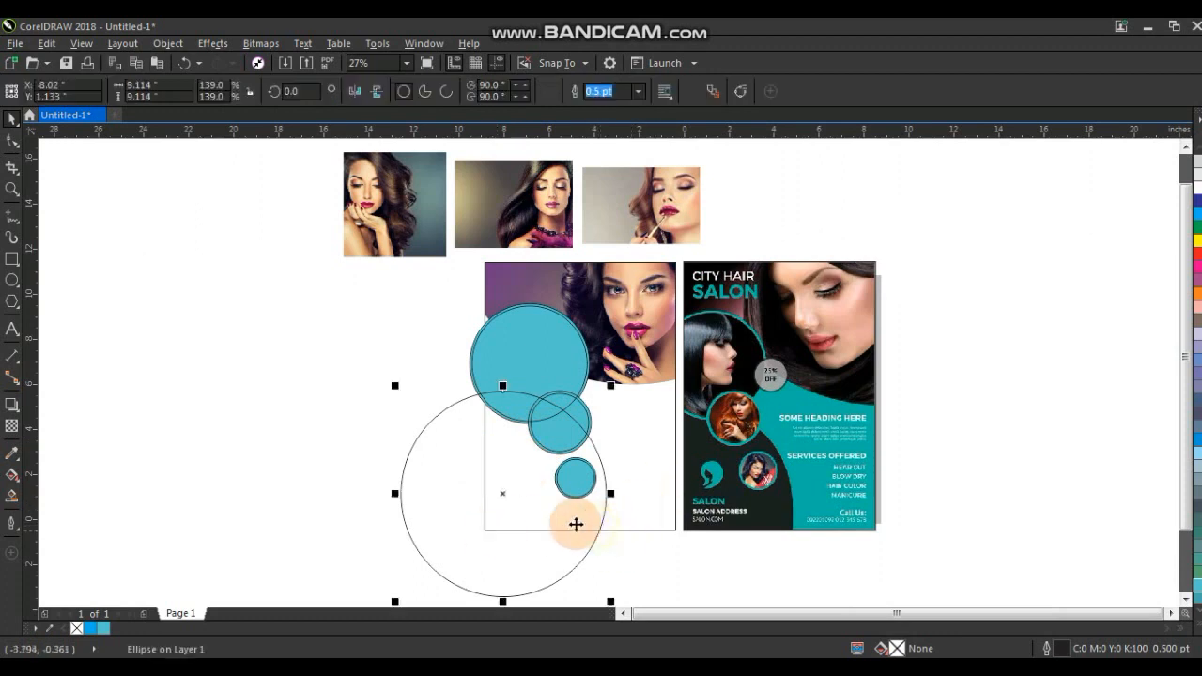
left_click(1195, 626)
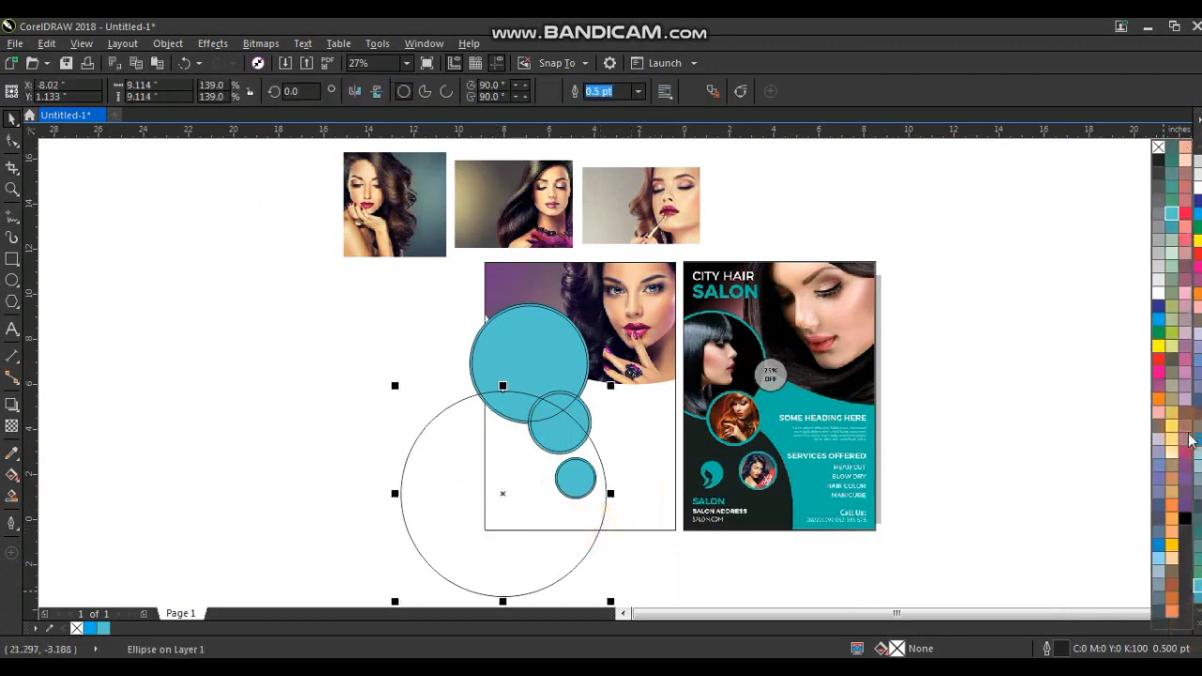
left_click(1187, 522)
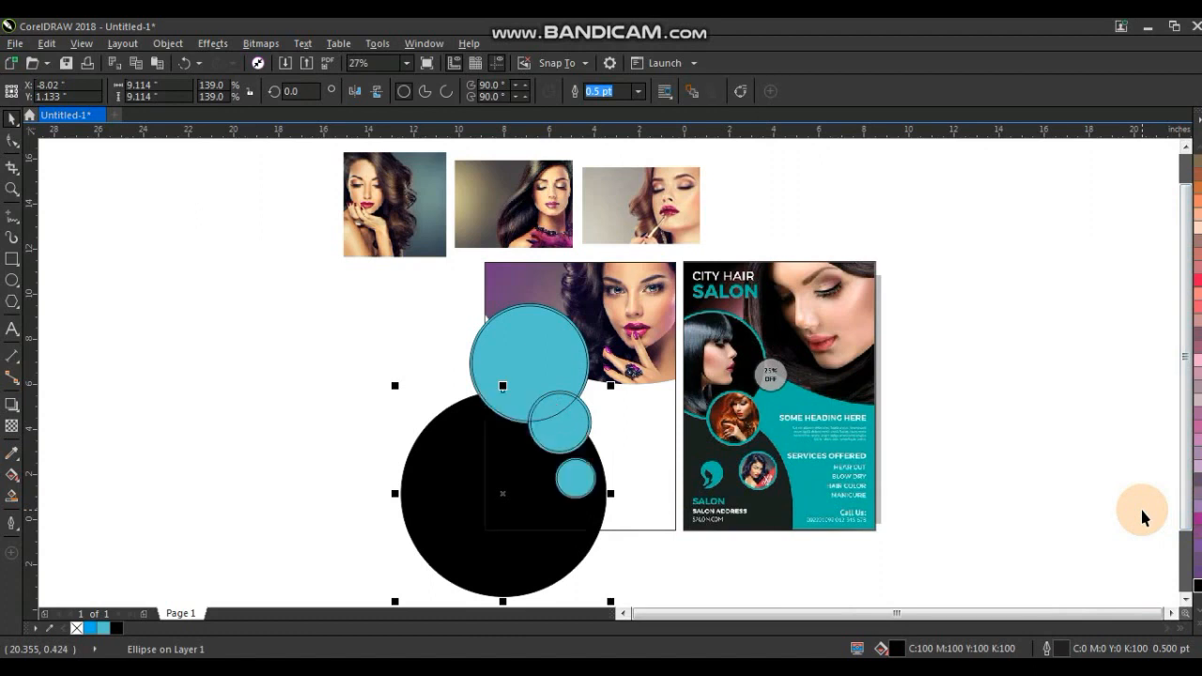
right_click(444, 512)
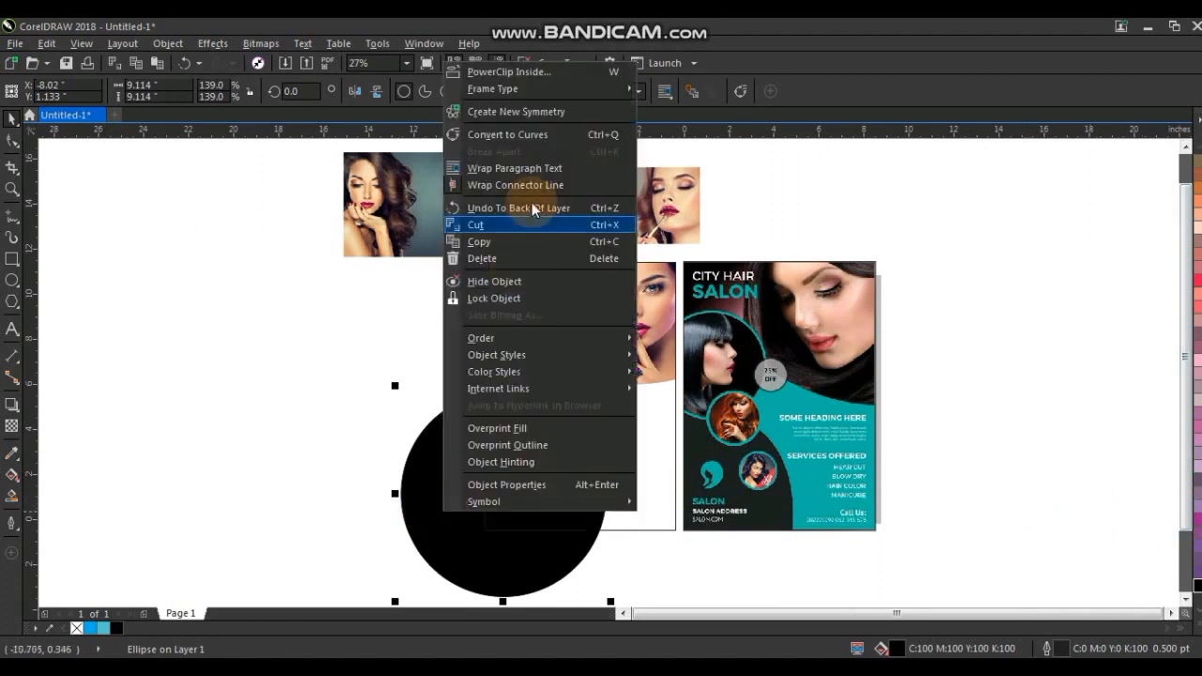
left_click(515, 73)
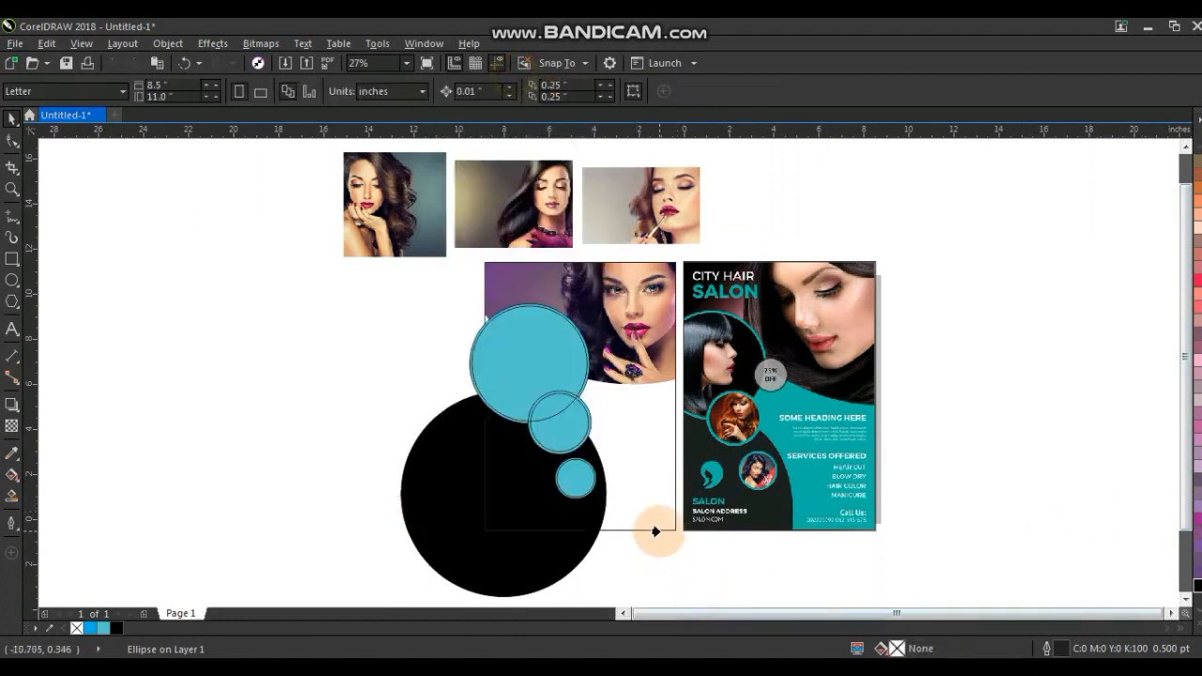
left_click(660, 531)
Enlarge the first model photo to about 5.5 × 5.6 inches and move it over the upper teal circle.
left_click_drag(930, 560, 284, 110)
key("F4")
left_click(234, 311)
left_click(333, 263)
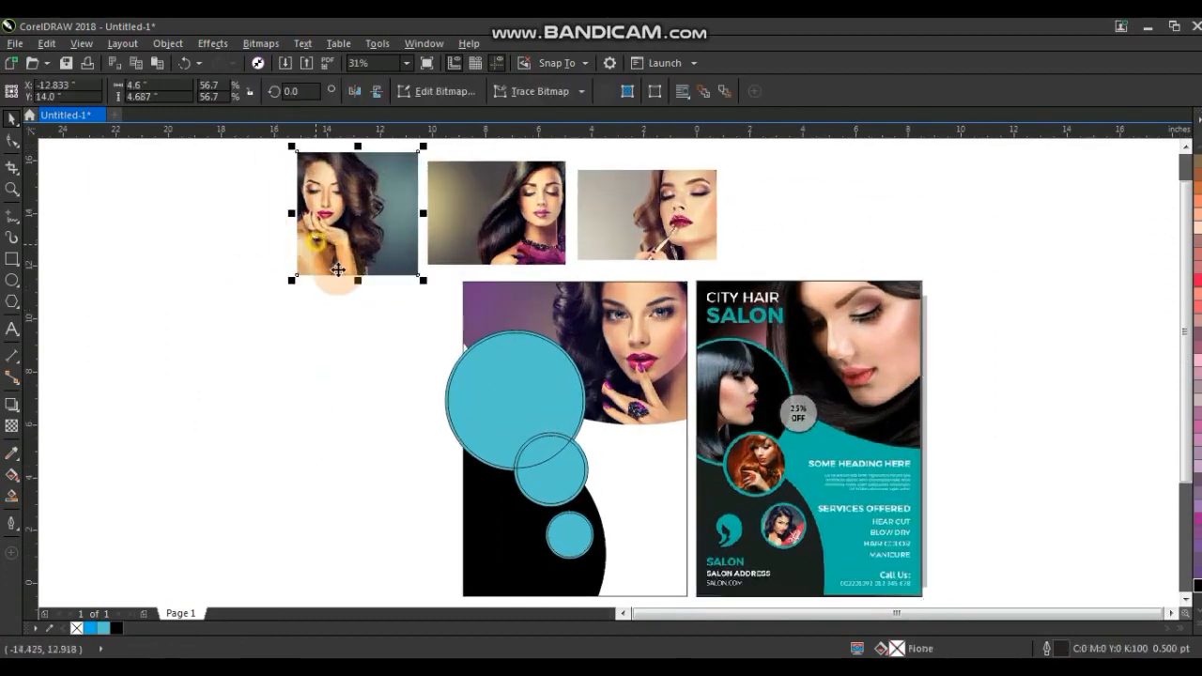
left_click_drag(427, 288, 453, 311)
left_click_drag(363, 269, 514, 441)
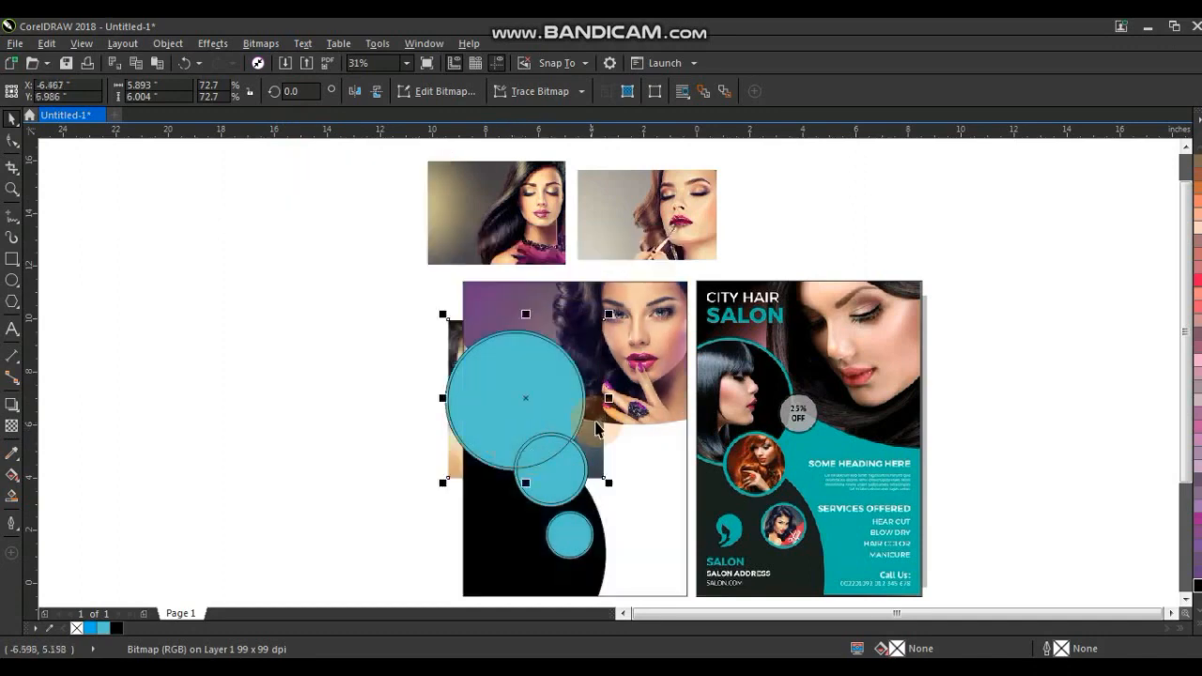
left_click_drag(438, 314, 449, 324)
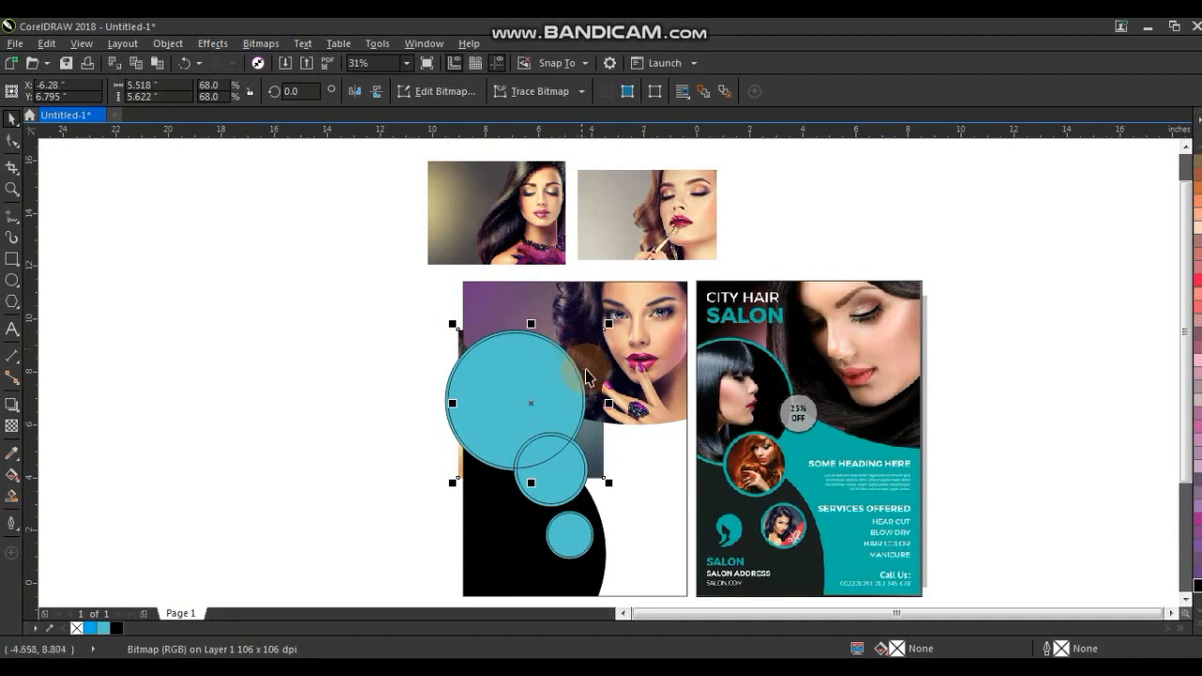
Place the photo inside the upper teal circle as a PowerClip.
left_click(168, 44)
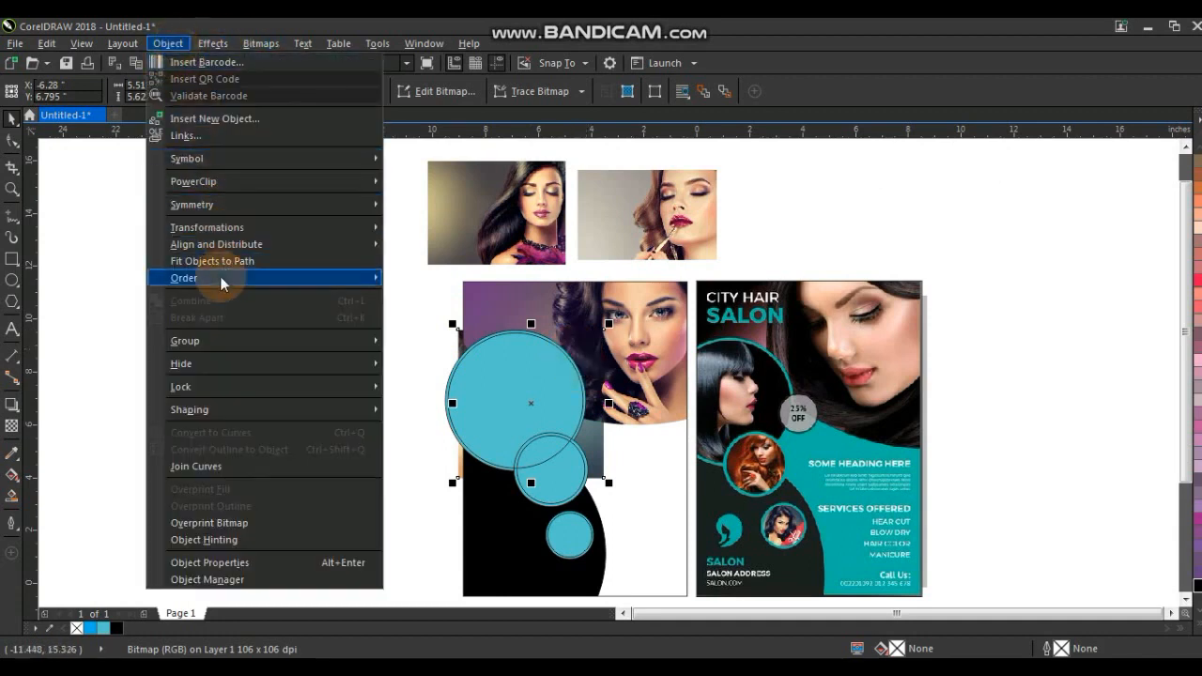
mouse_move(275, 191)
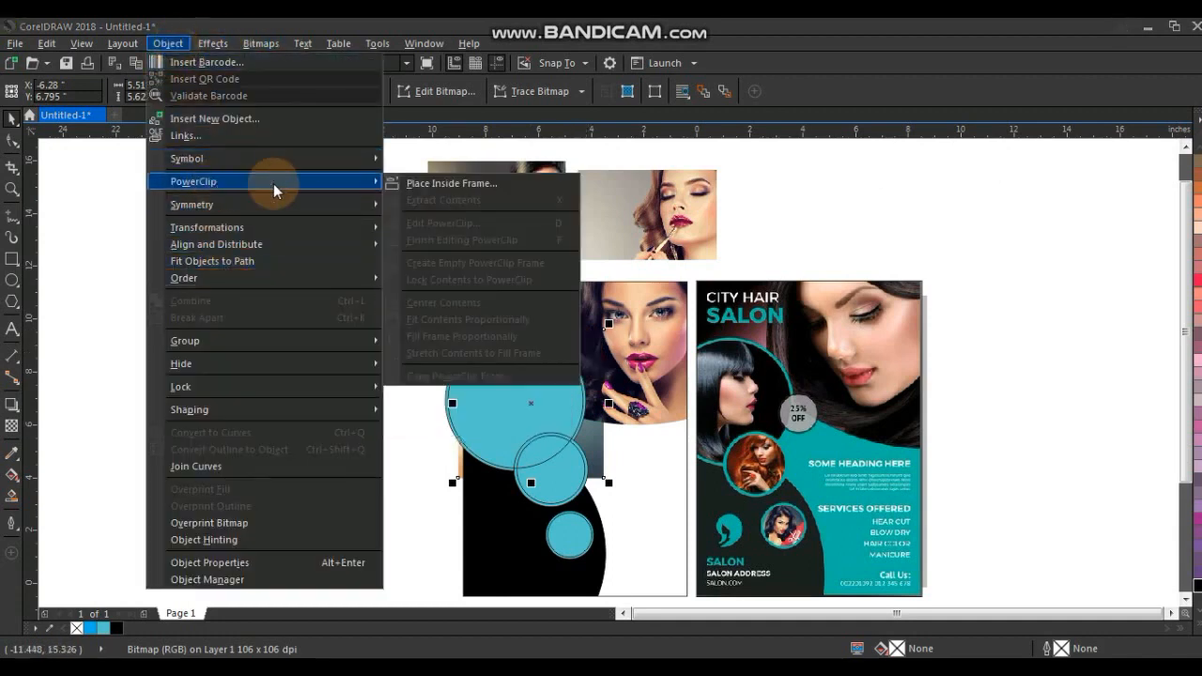
left_click(404, 183)
left_click(474, 352)
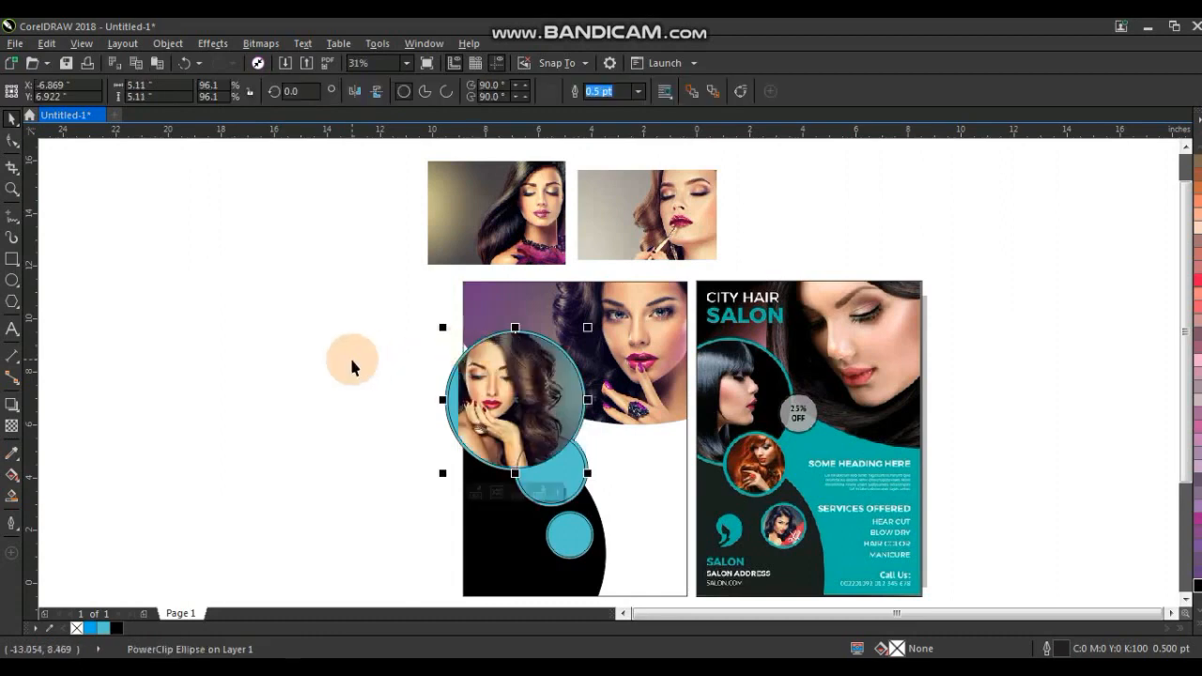
Shrink the second model photo to about 3.1 × 2.3 inches and PowerClip it into the middle circle.
right_click(486, 387)
left_click(329, 354)
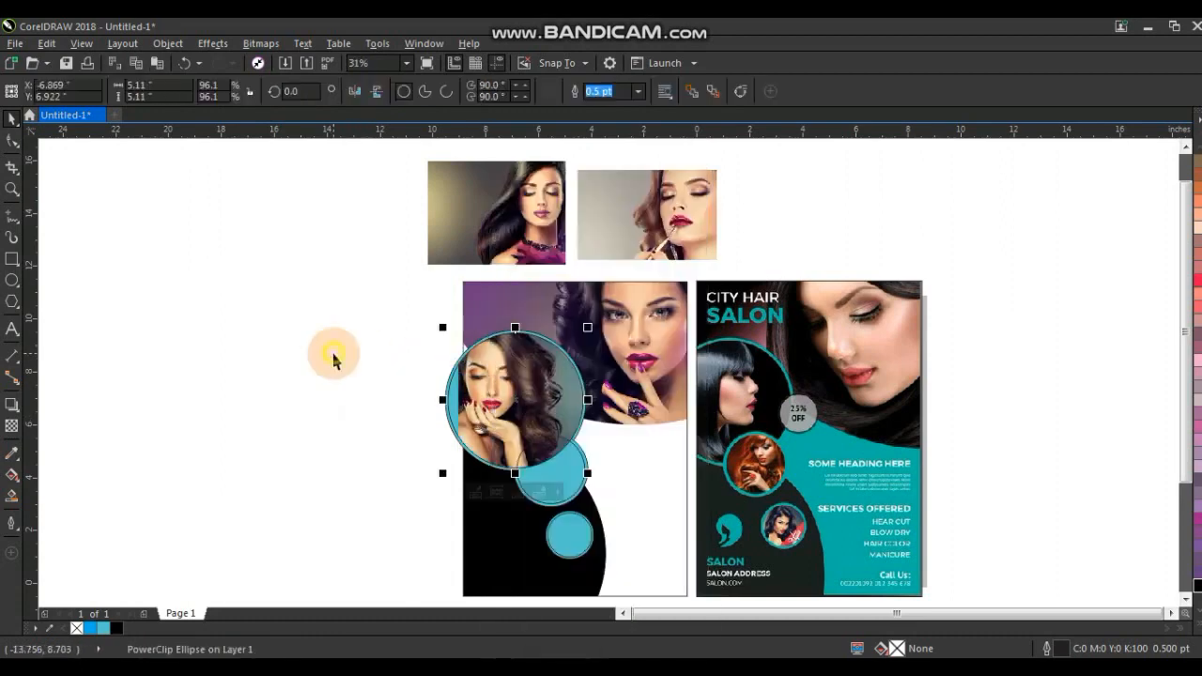
left_click(526, 233)
left_click_drag(567, 268, 354, 264)
right_click(334, 201)
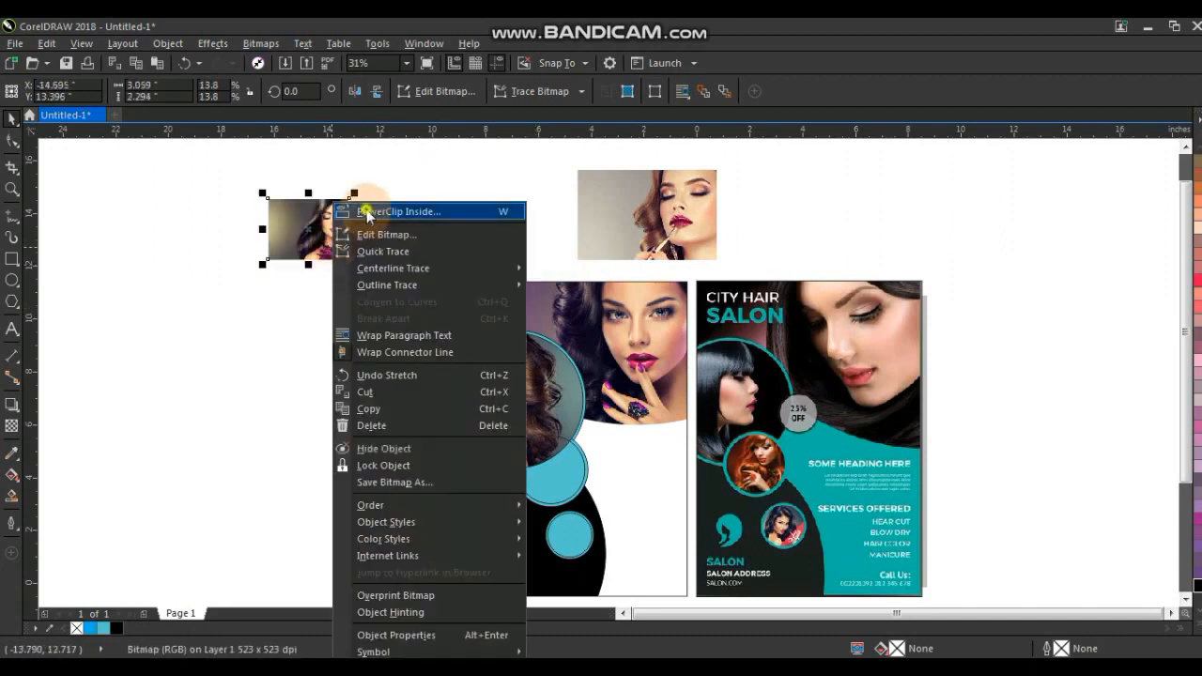
left_click(394, 211)
left_click(575, 451)
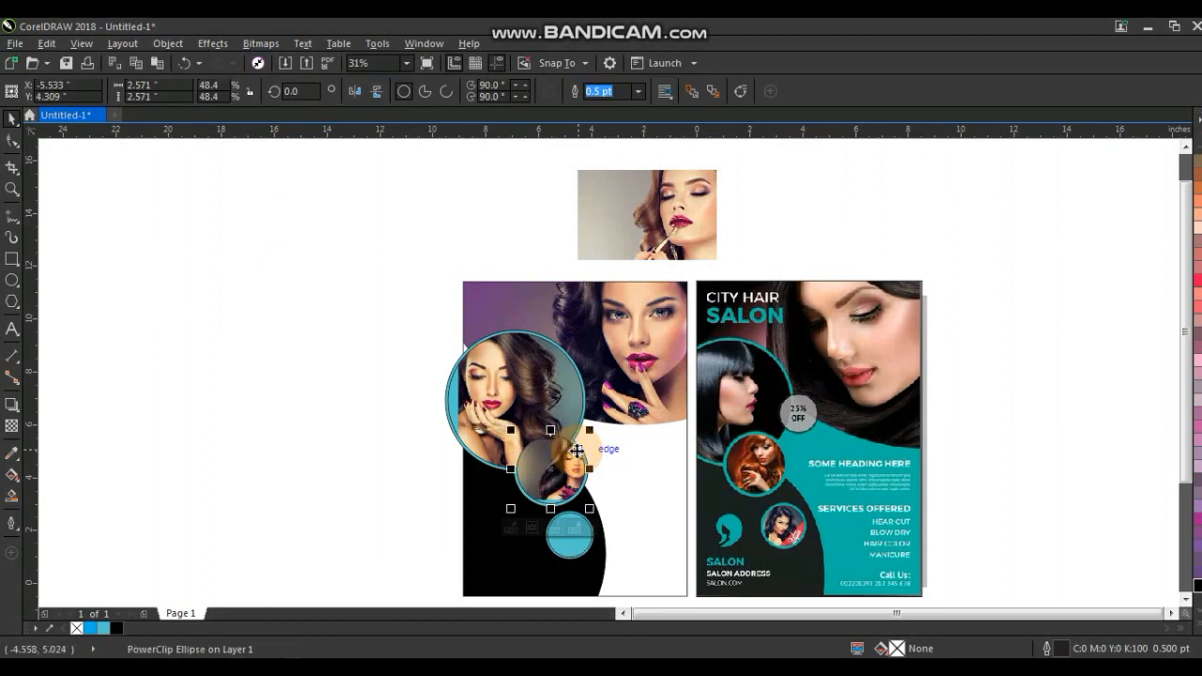
Edit the middle circle's PowerClip contents, shifting the photo so the face is centred.
key("shift+F2")
left_click(699, 329, "ctrl")
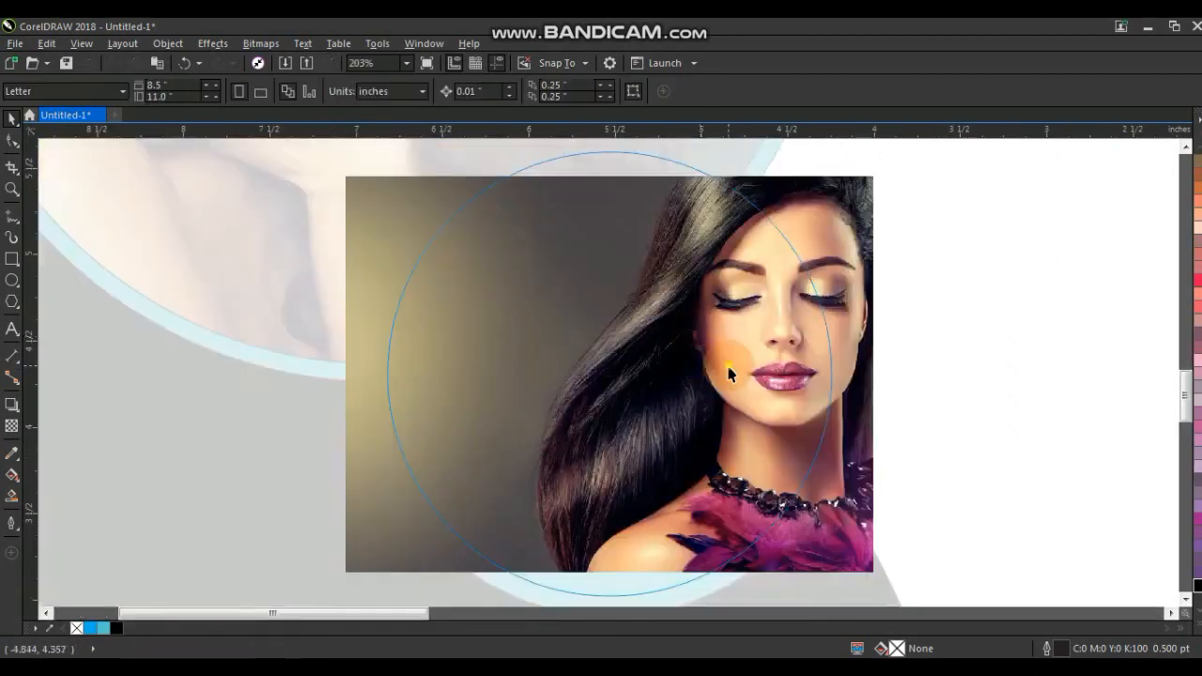
left_click_drag(730, 374, 611, 381)
scroll(678, 383, "down", 1)
left_click_drag(721, 280, 761, 250)
left_click(747, 285, "ctrl")
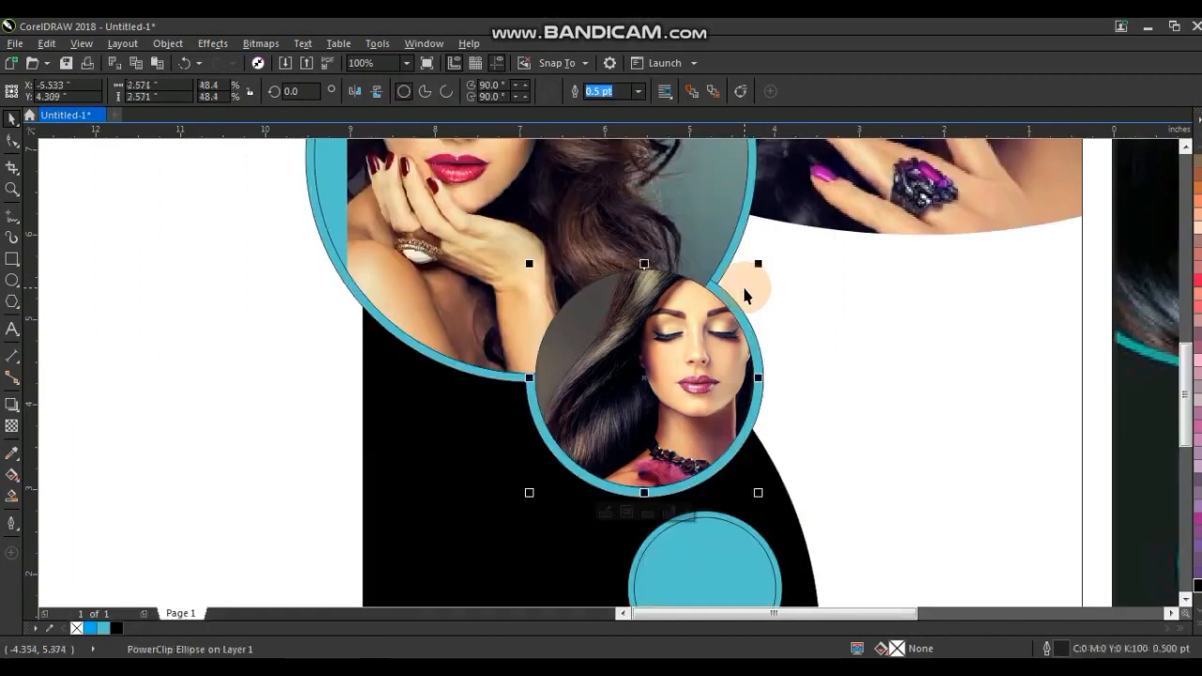
Place the third model photo inside the small lower circle as a PowerClip.
scroll(745, 286, "down", 1)
left_click_drag(416, 252, 778, 425)
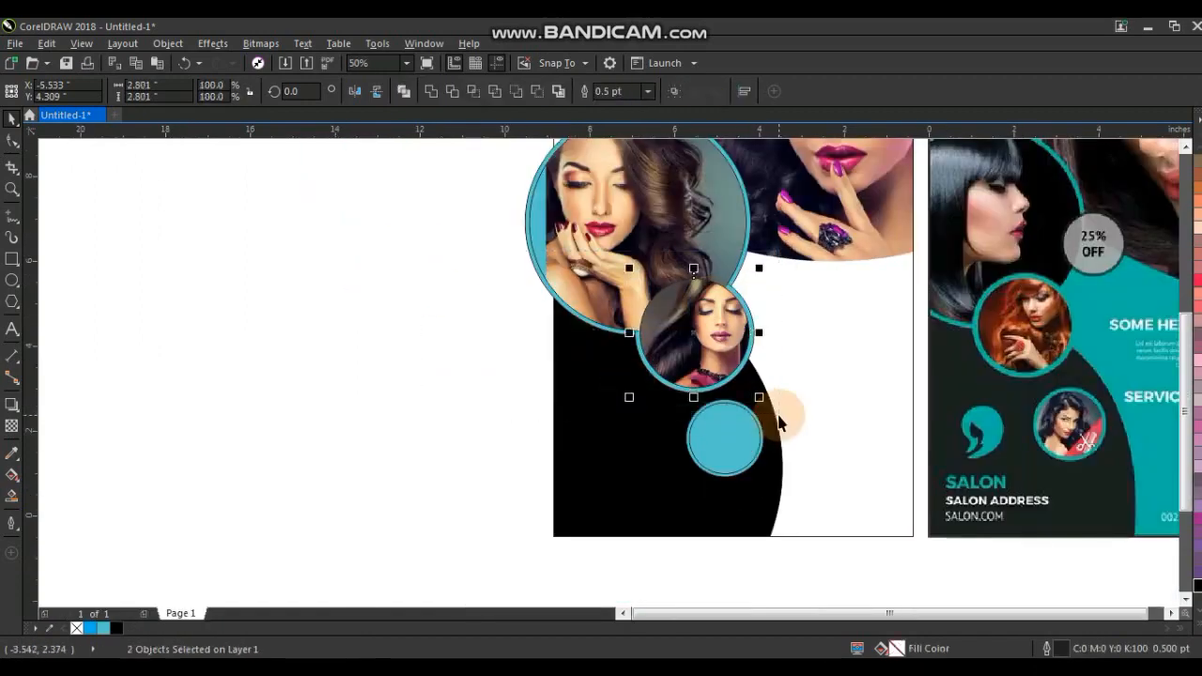
key("F4")
left_click(587, 208)
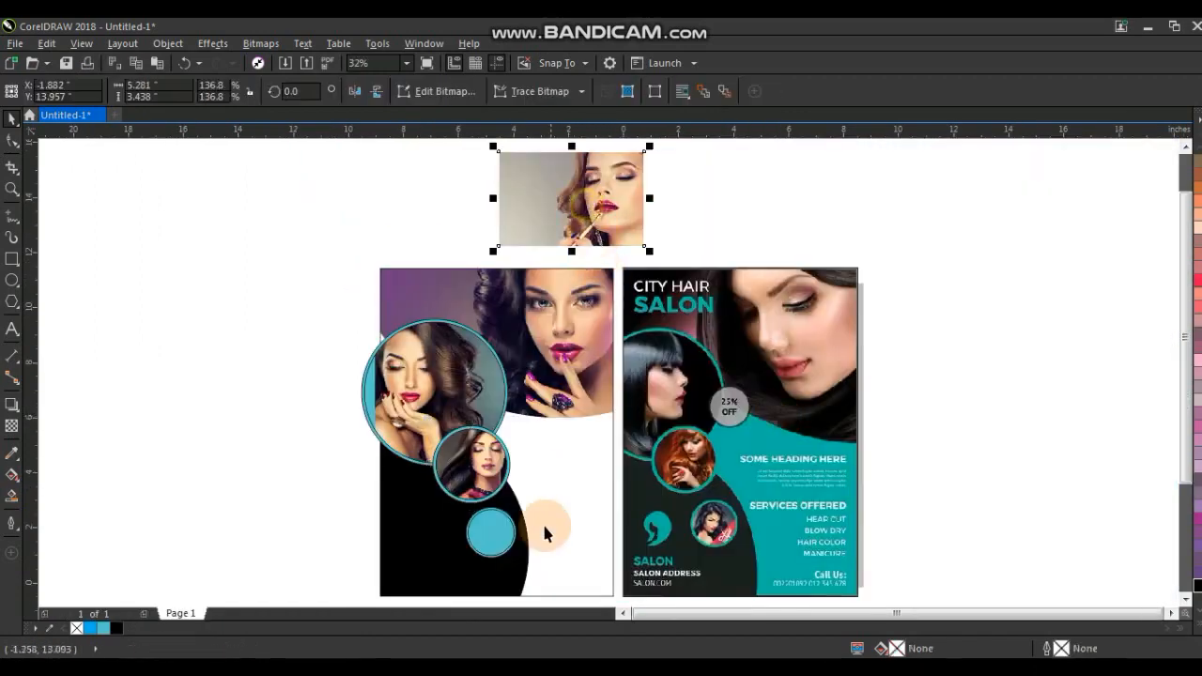
key("alt+c")
key("w")
key("p")
left_click(499, 512)
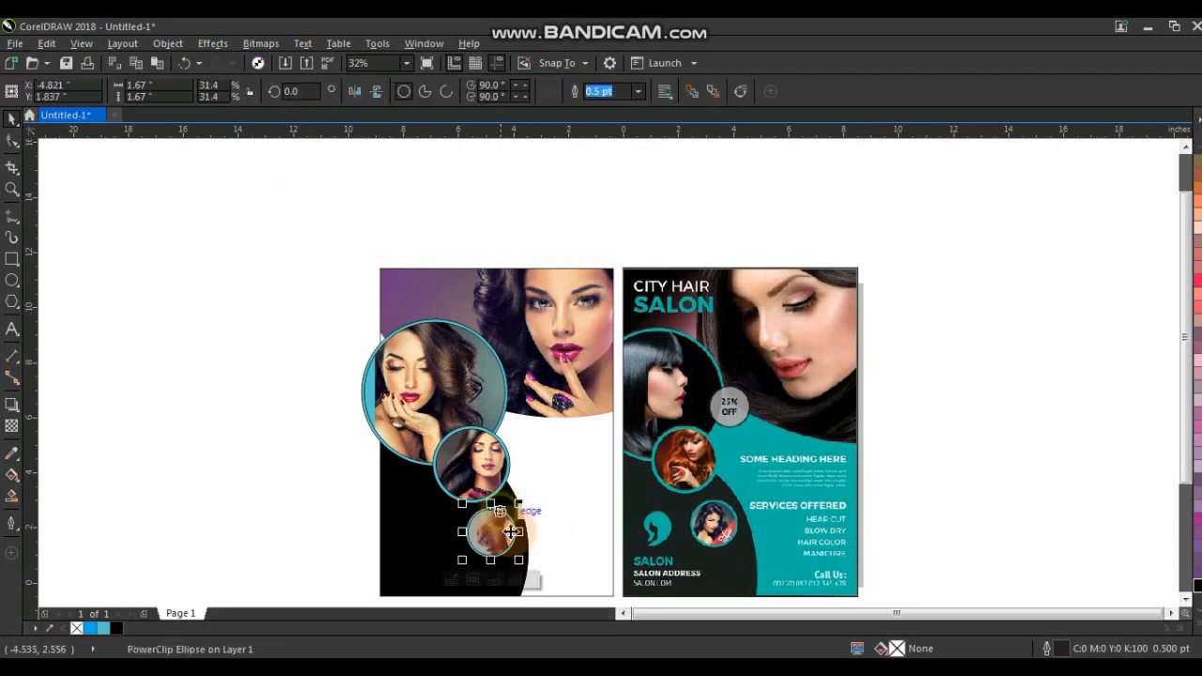
Scale the photo inside the small circle to about 3.2 × 2.1 inches and reposition it to centre the face.
left_click(509, 532, "ctrl")
left_click_drag(502, 531, 468, 531)
key("shift+F2")
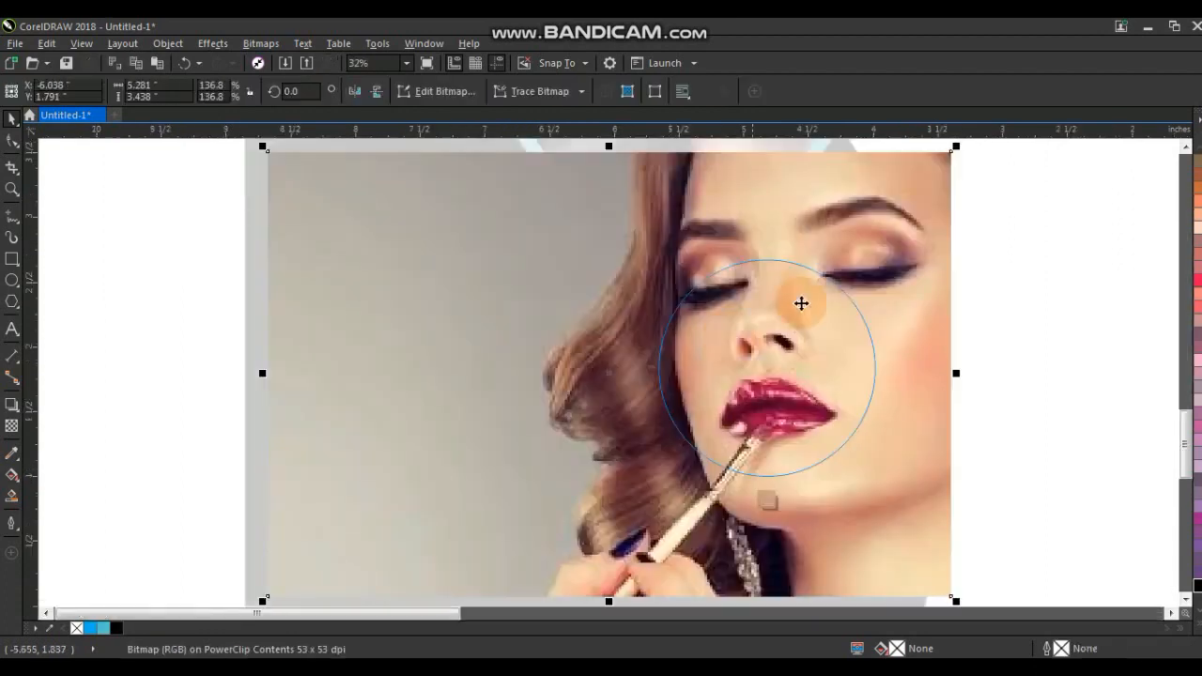
left_click_drag(958, 153, 824, 246)
left_click_drag(535, 416, 595, 430)
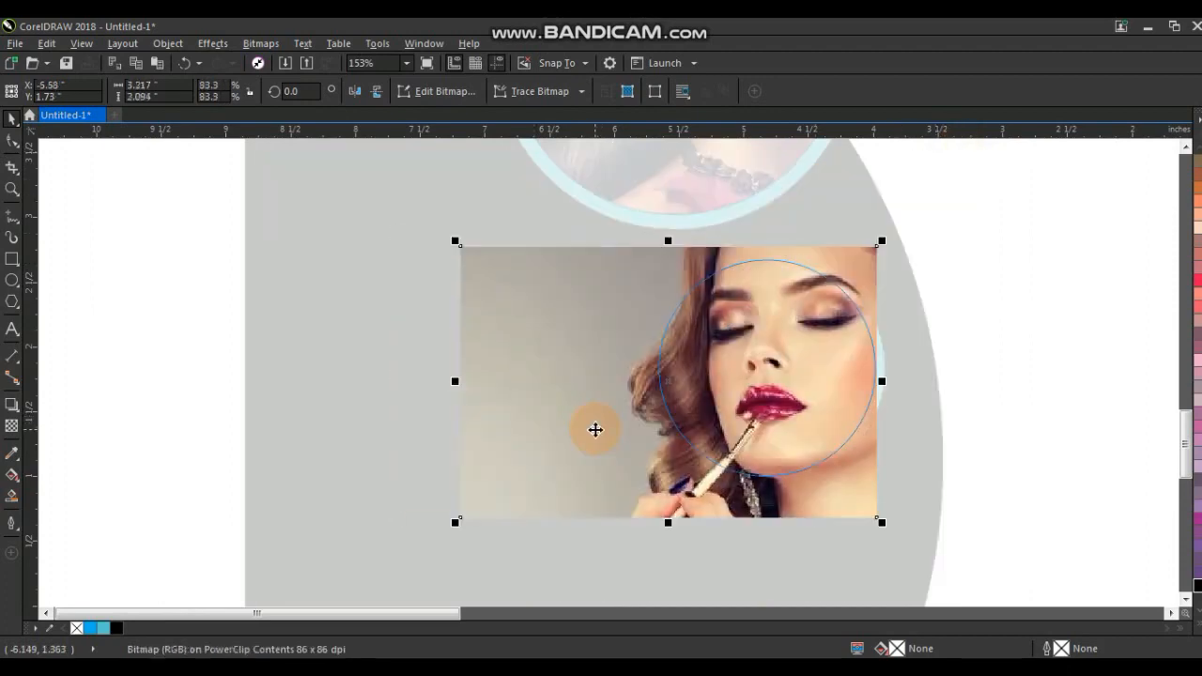
left_click(596, 432, "ctrl")
scroll(596, 432, "down", 2)
left_click(776, 453)
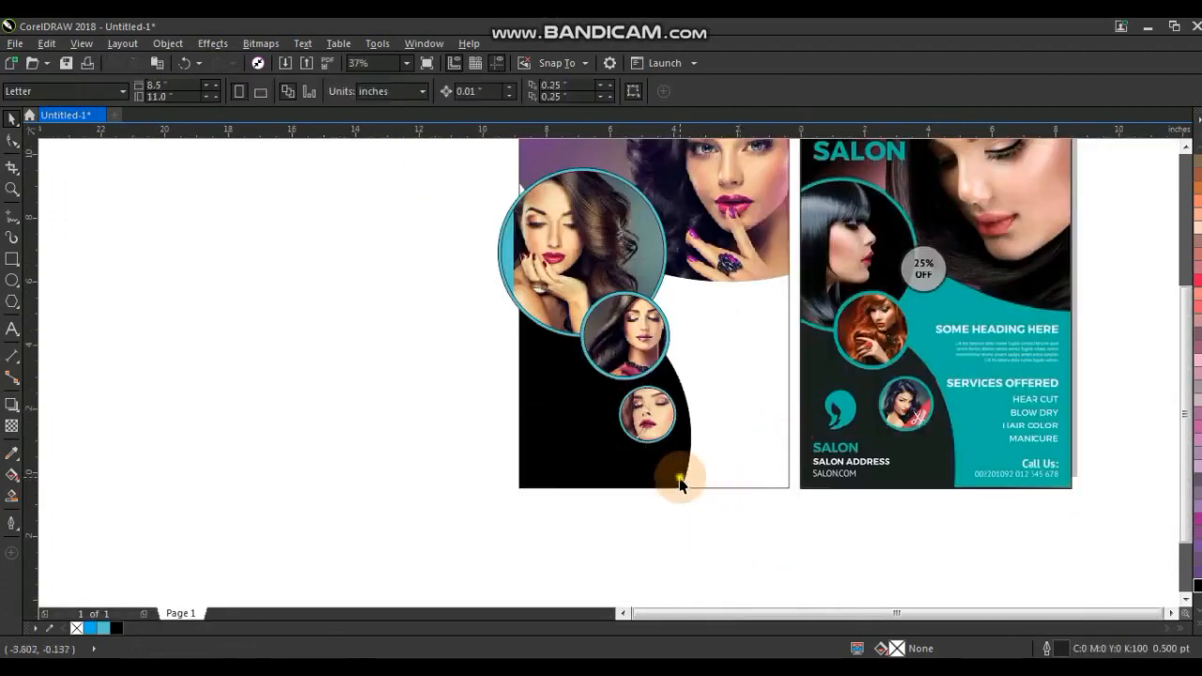
Fill the flyer's background rectangle with turquoise.
scroll(680, 479, "up", 1)
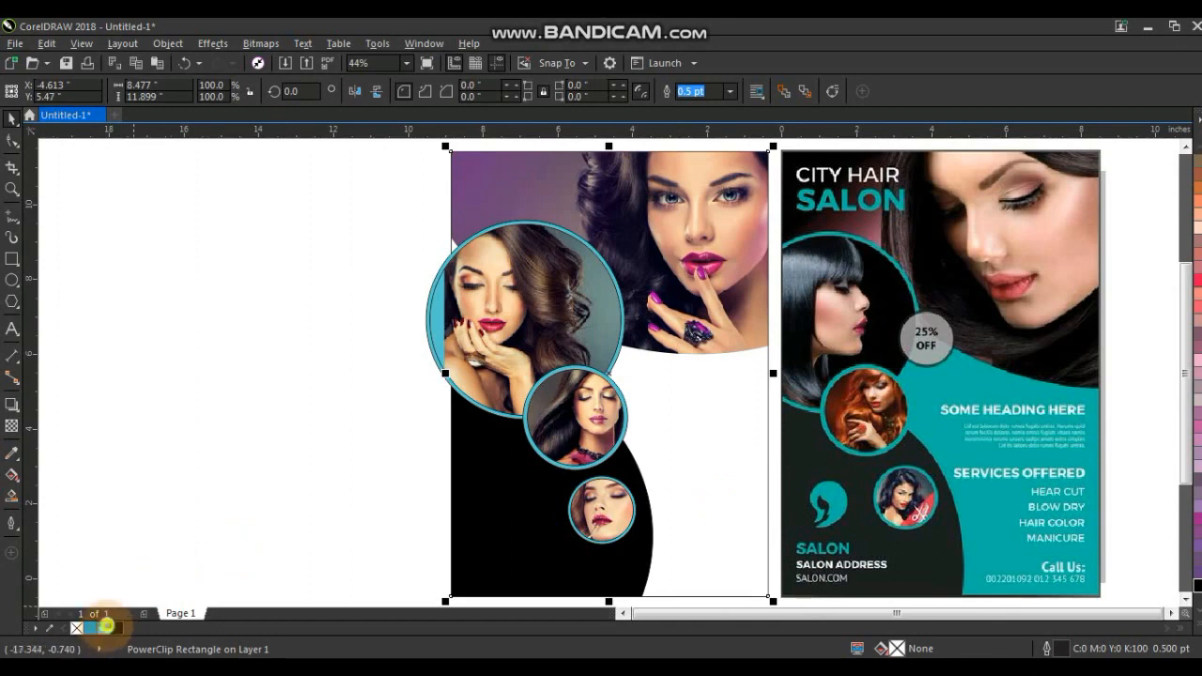
left_click(104, 627)
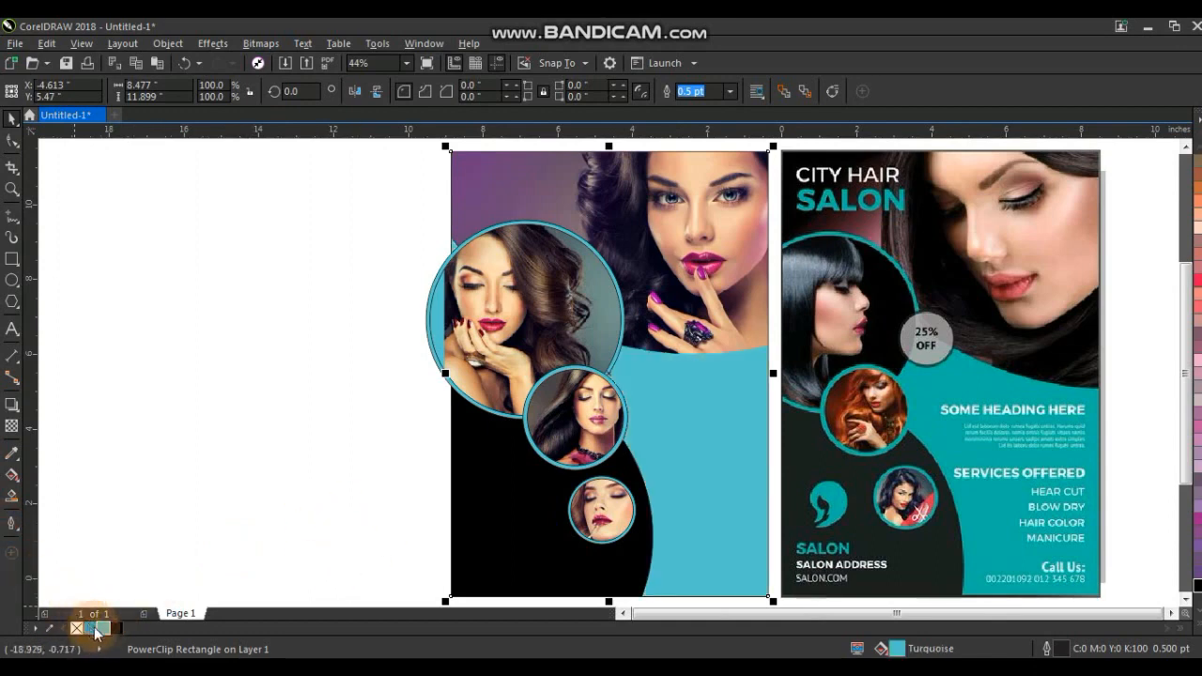
left_click(13, 498)
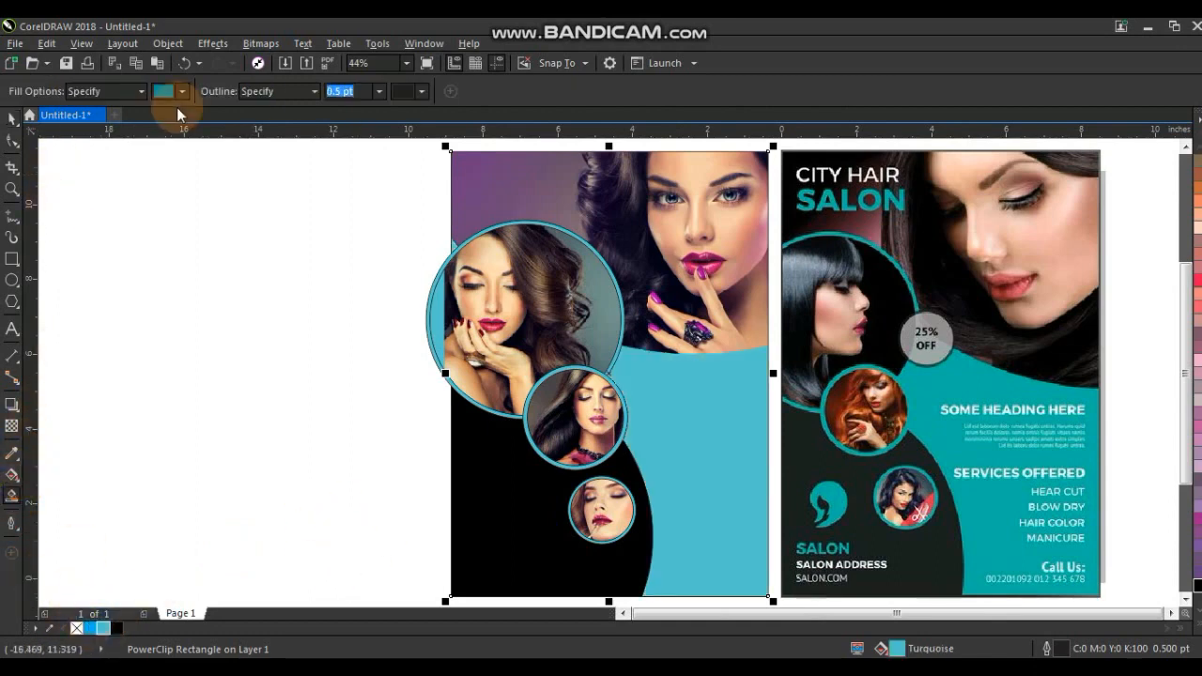
left_click(160, 92)
left_click(236, 208)
left_click(242, 217)
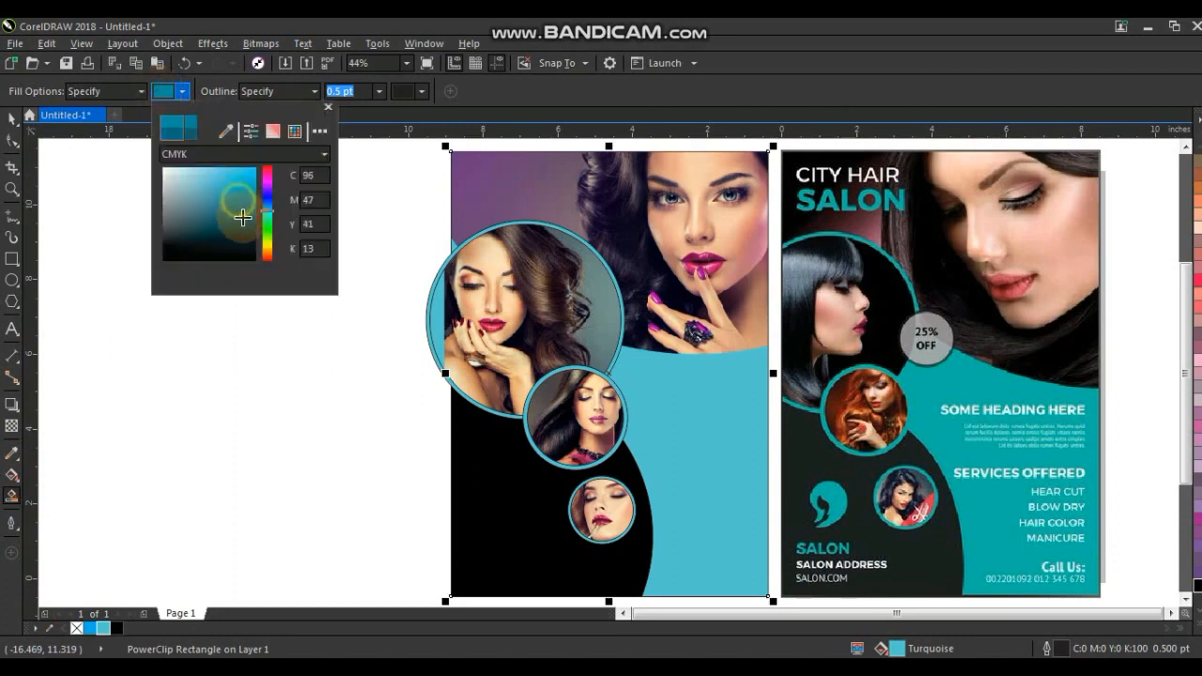
left_click(267, 213)
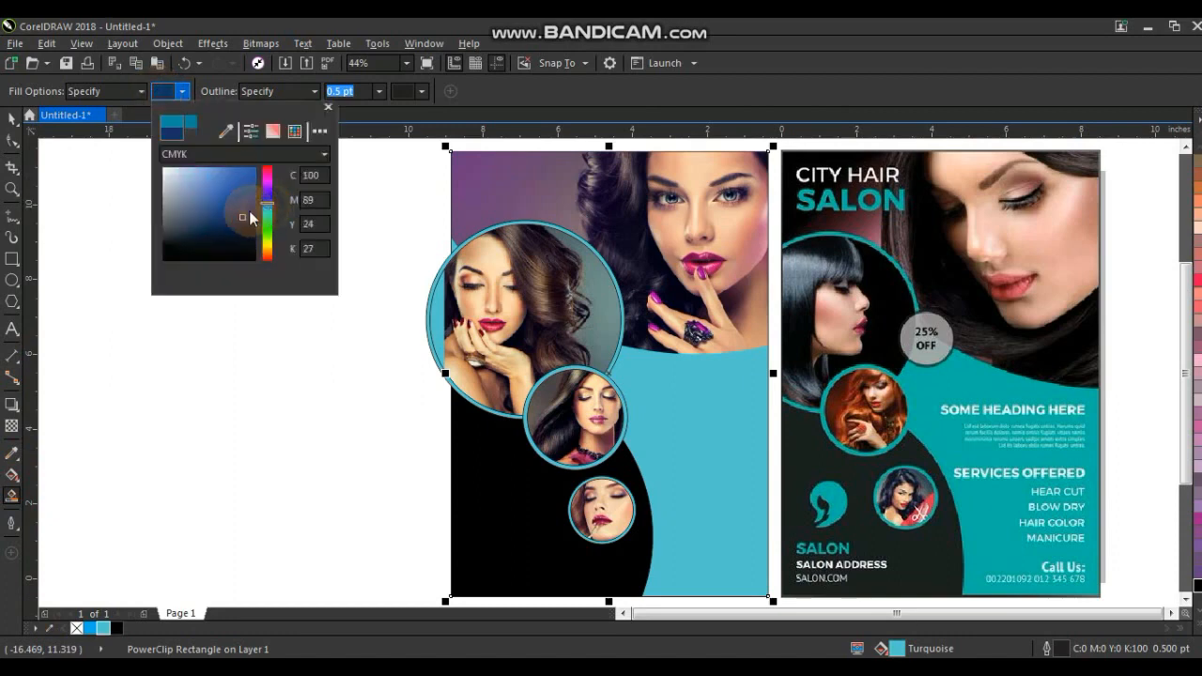
left_click(244, 212)
left_click(245, 207)
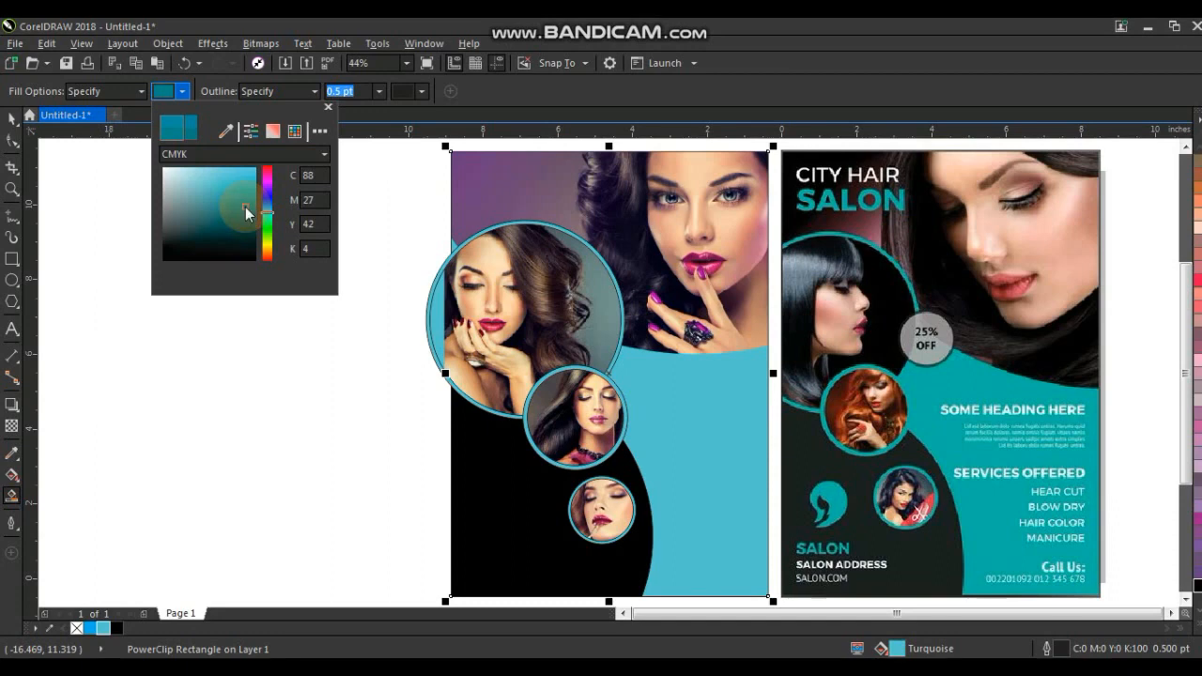
left_click(169, 94)
left_click(103, 93)
left_click(99, 108)
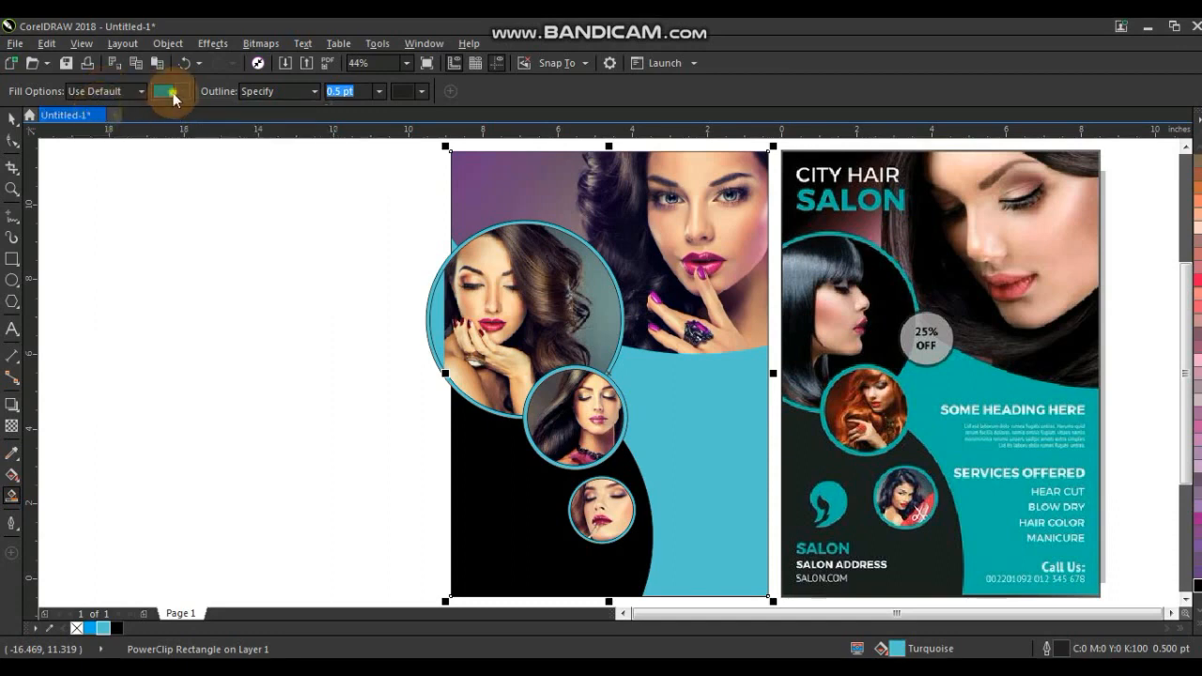
Select the circles and photo frames and remove their outlines.
left_click(12, 118)
left_click(248, 417)
left_click_drag(292, 203, 724, 564)
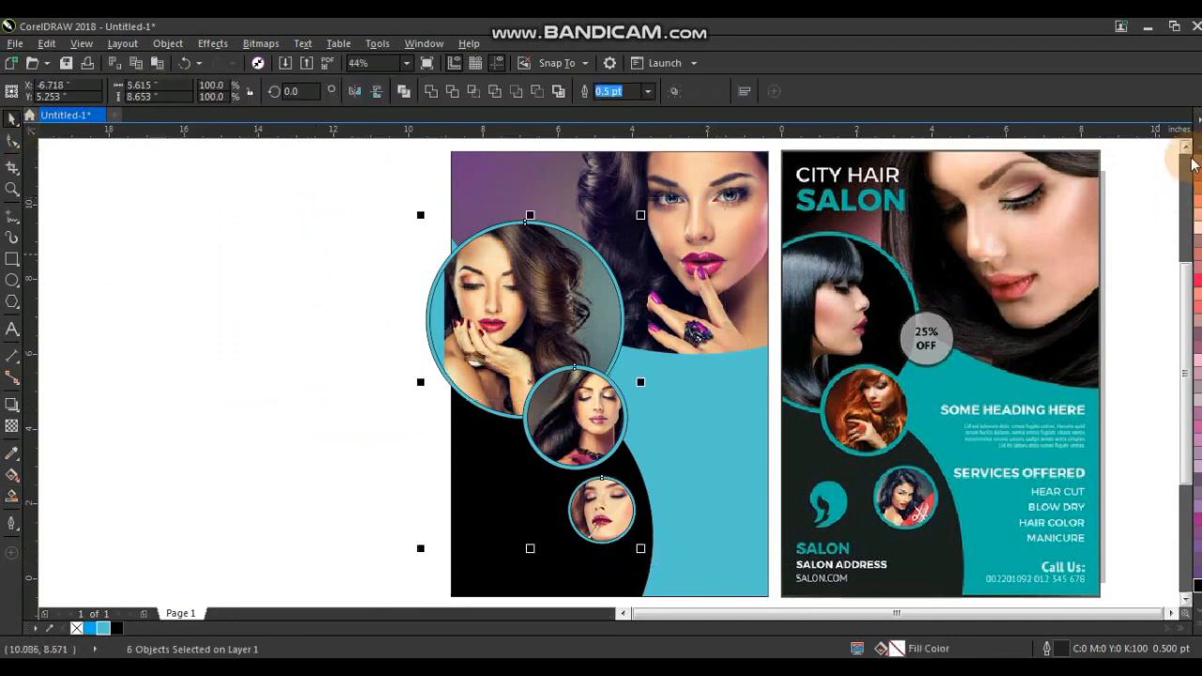
right_click(76, 629)
key("Escape")
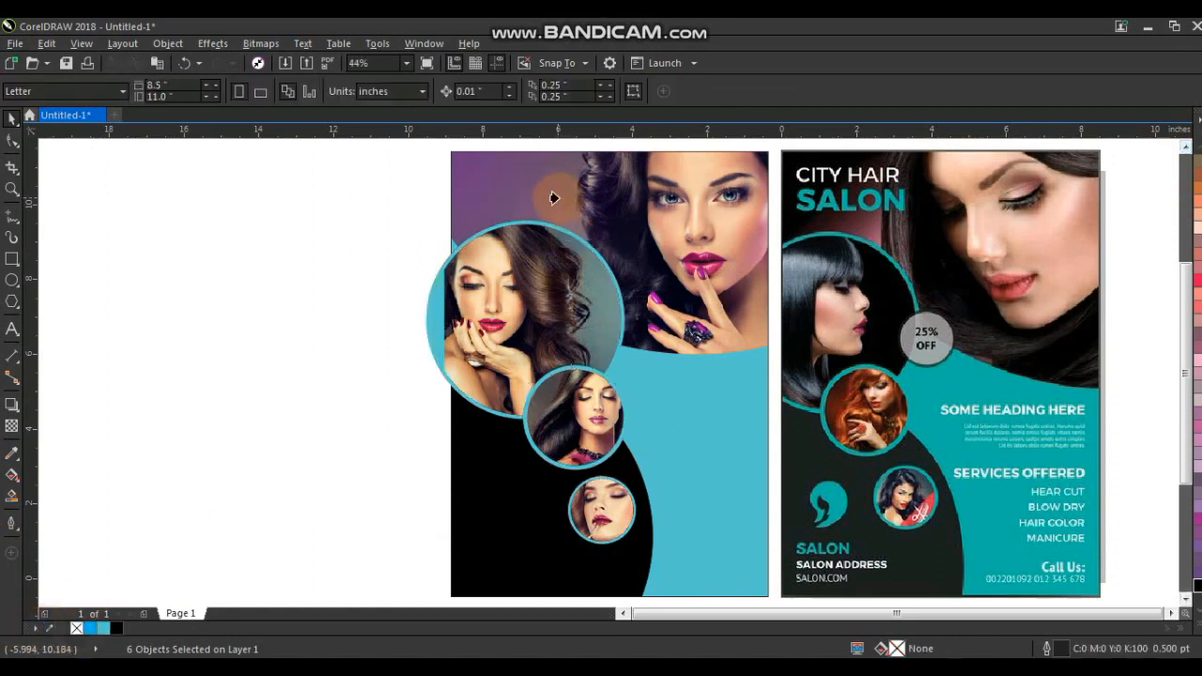
left_click(555, 198)
left_click(221, 326)
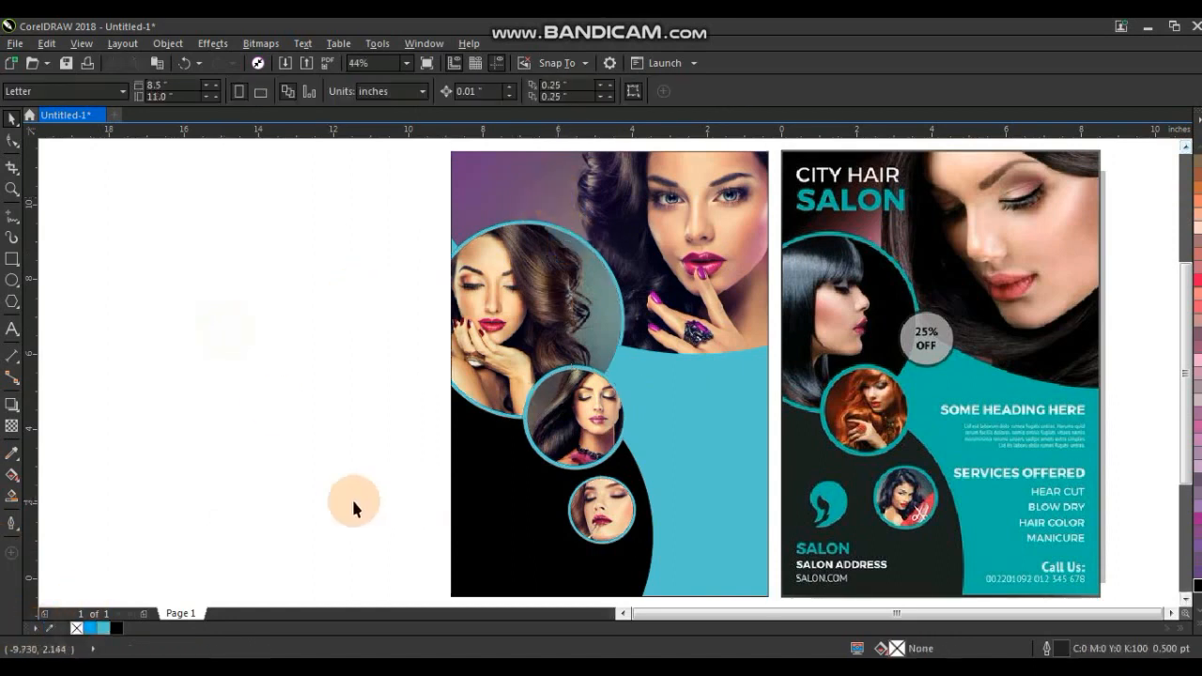
left_click(746, 451)
left_click(881, 420, "shift")
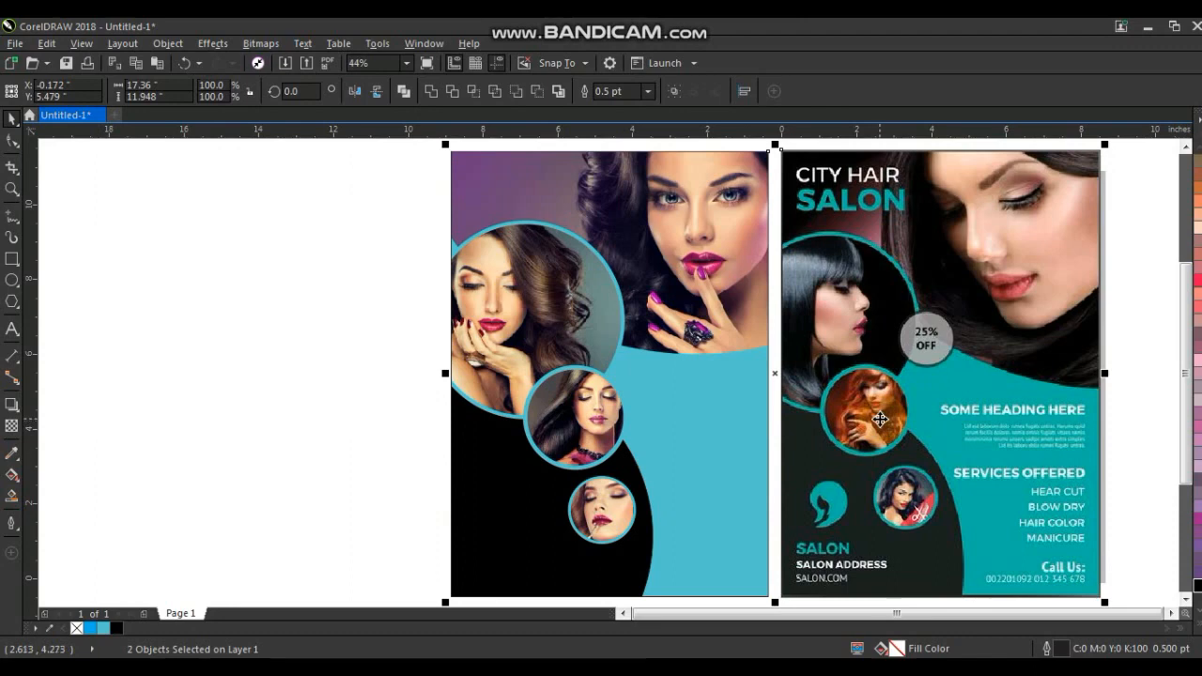
scroll(881, 420, "right", 2)
left_click(1066, 435)
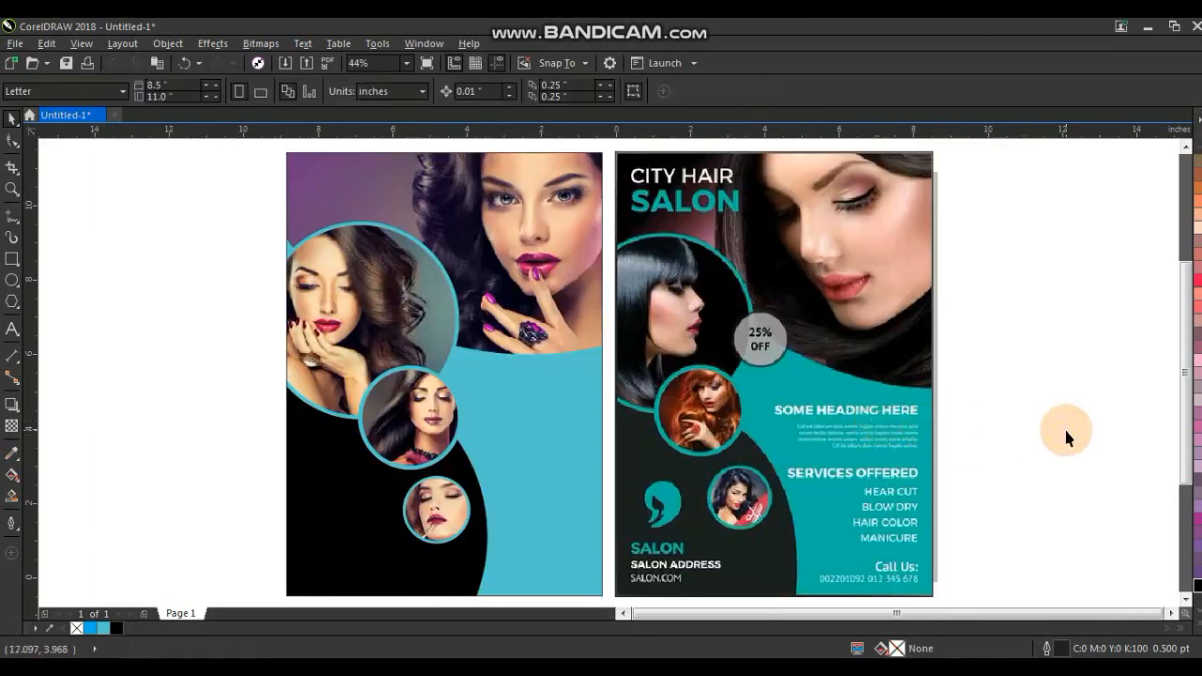
Sample the reference flyer's teal with the eyedropper and apply it to the flyer's background.
left_click(12, 453)
left_click(878, 385)
left_click(541, 400)
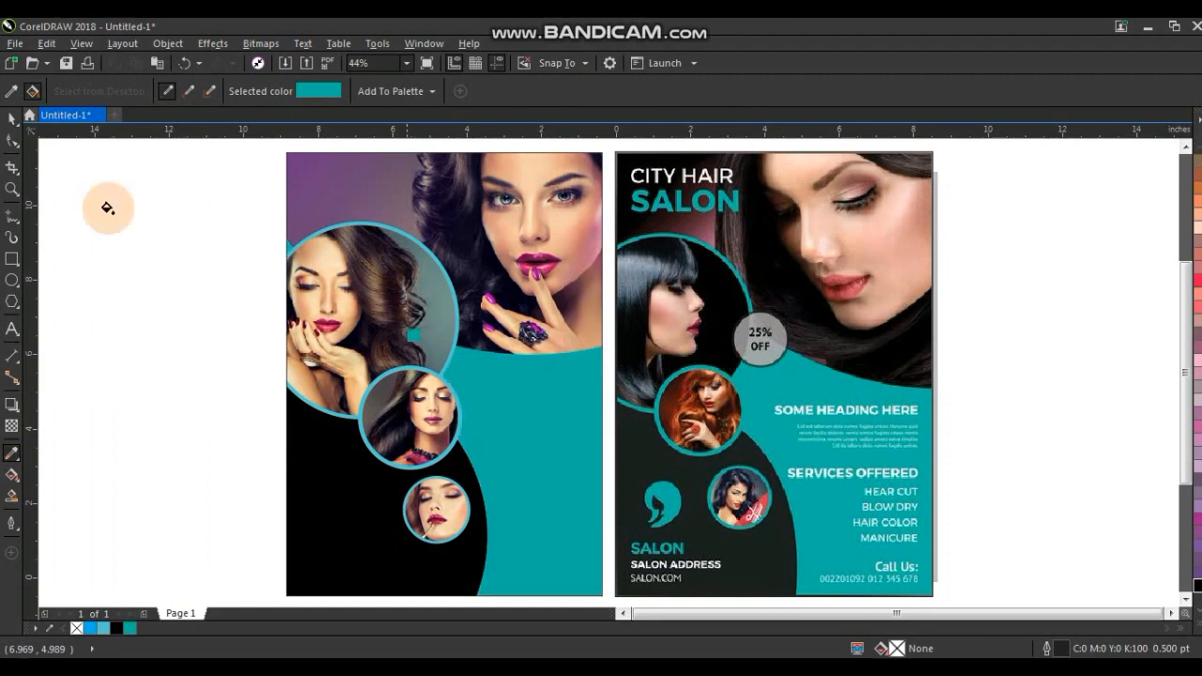
Edit the flyer's PowerClip contents and give the three photo circle frames a teal outline.
left_click(12, 188)
left_click(12, 118)
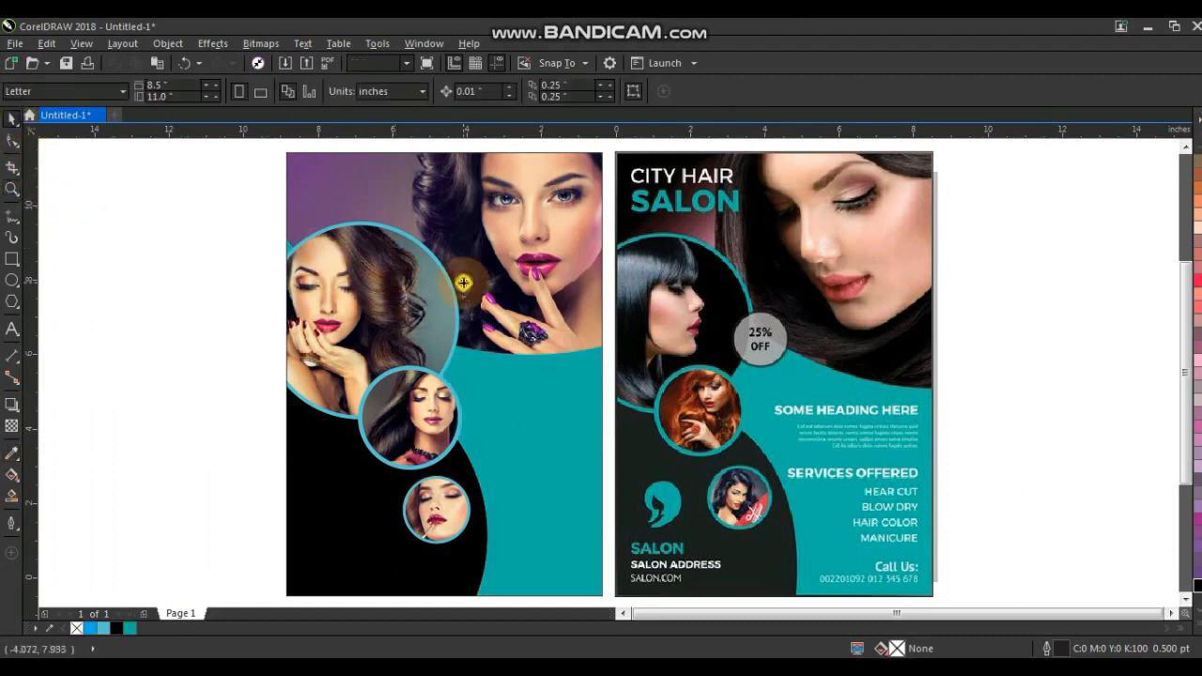
left_click(416, 281)
double_click(439, 269)
left_click(453, 384)
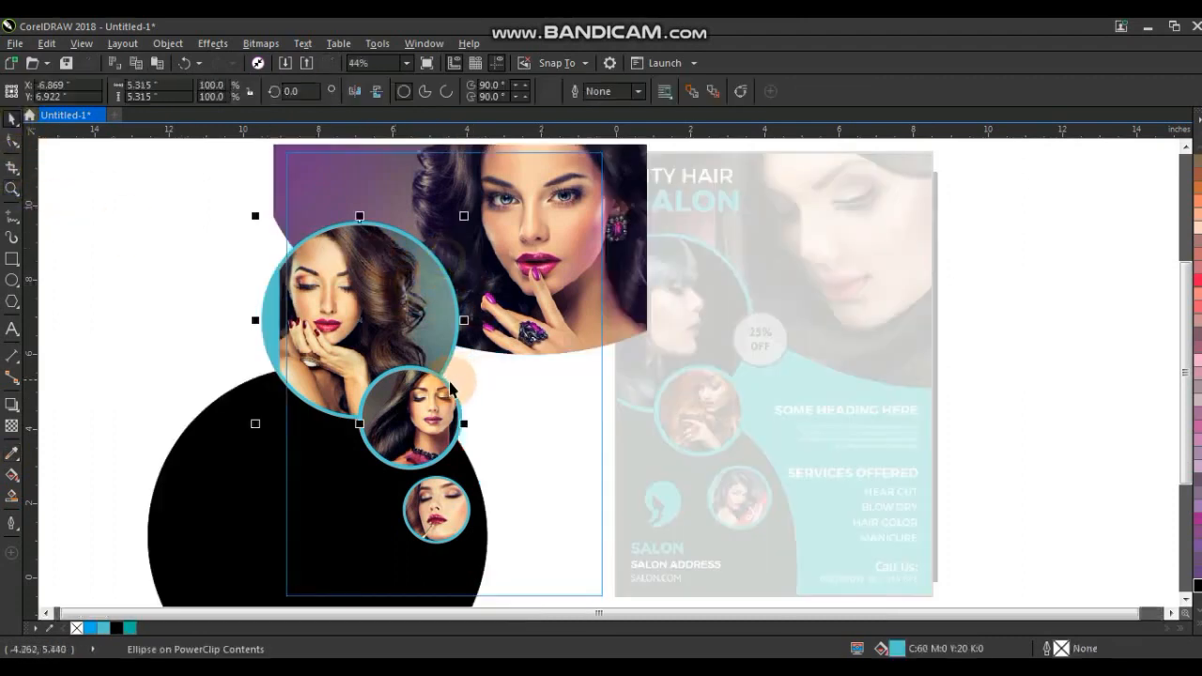
left_click(468, 496, "shift")
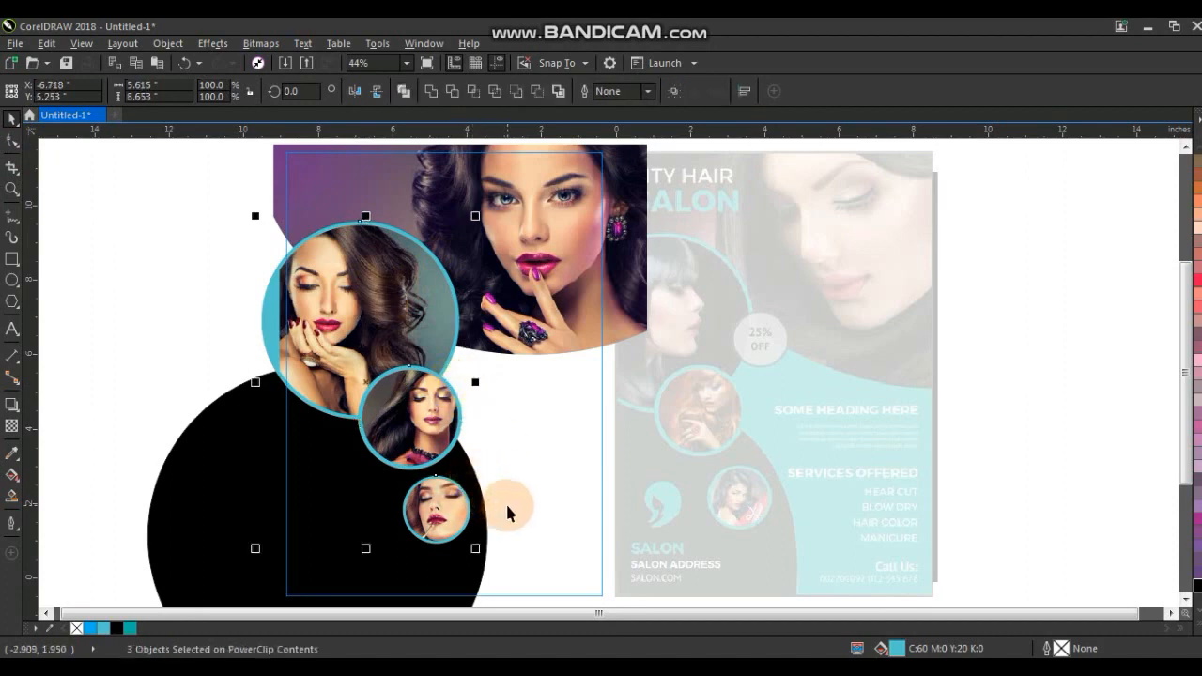
right_click(130, 628)
left_click(114, 438, "ctrl")
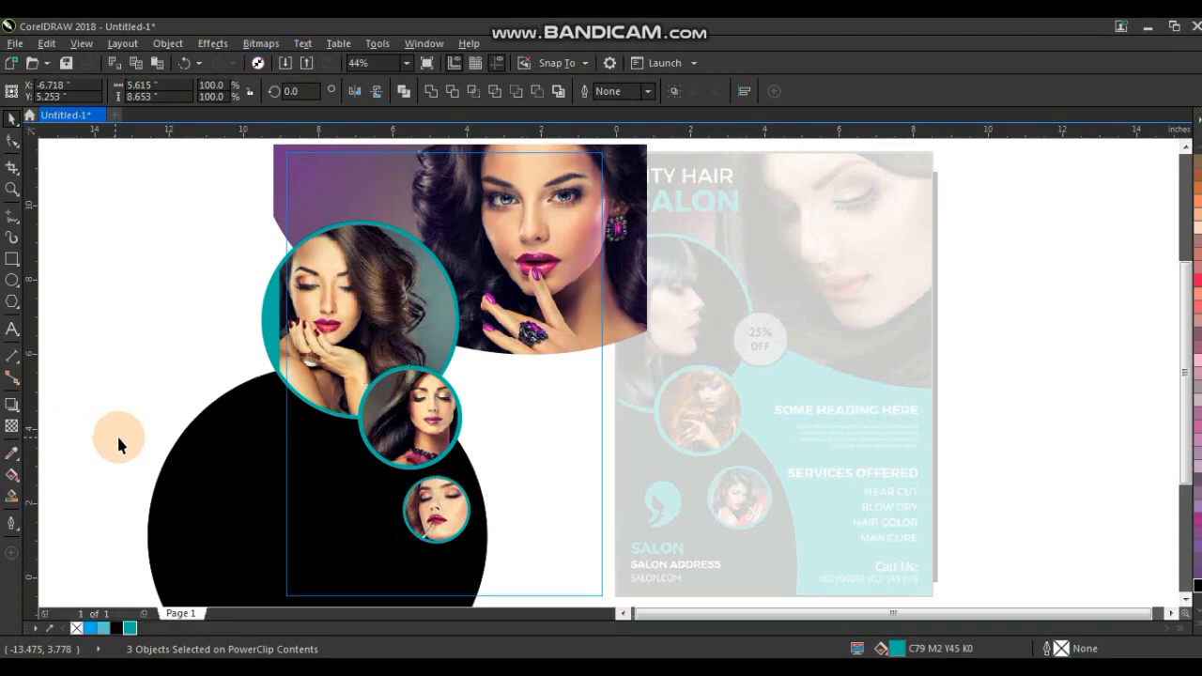
left_click(139, 435)
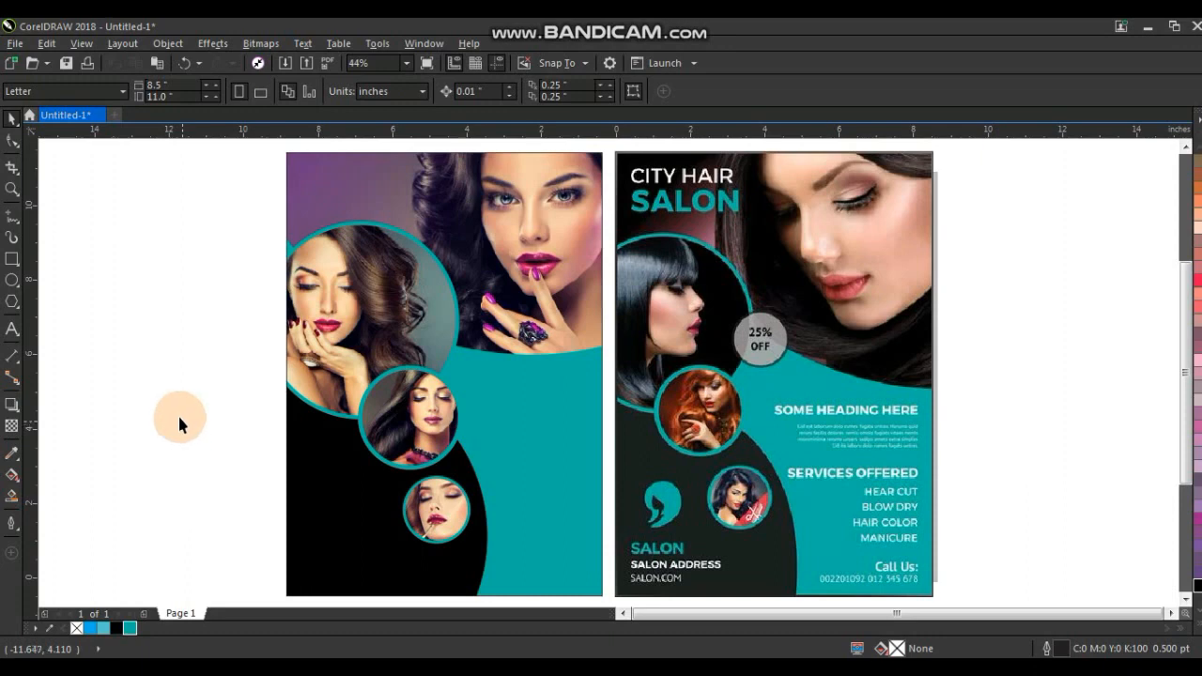
Add artistic text CITY HAIR / SALON on two lines and set its font to Boulder.
left_click(13, 329)
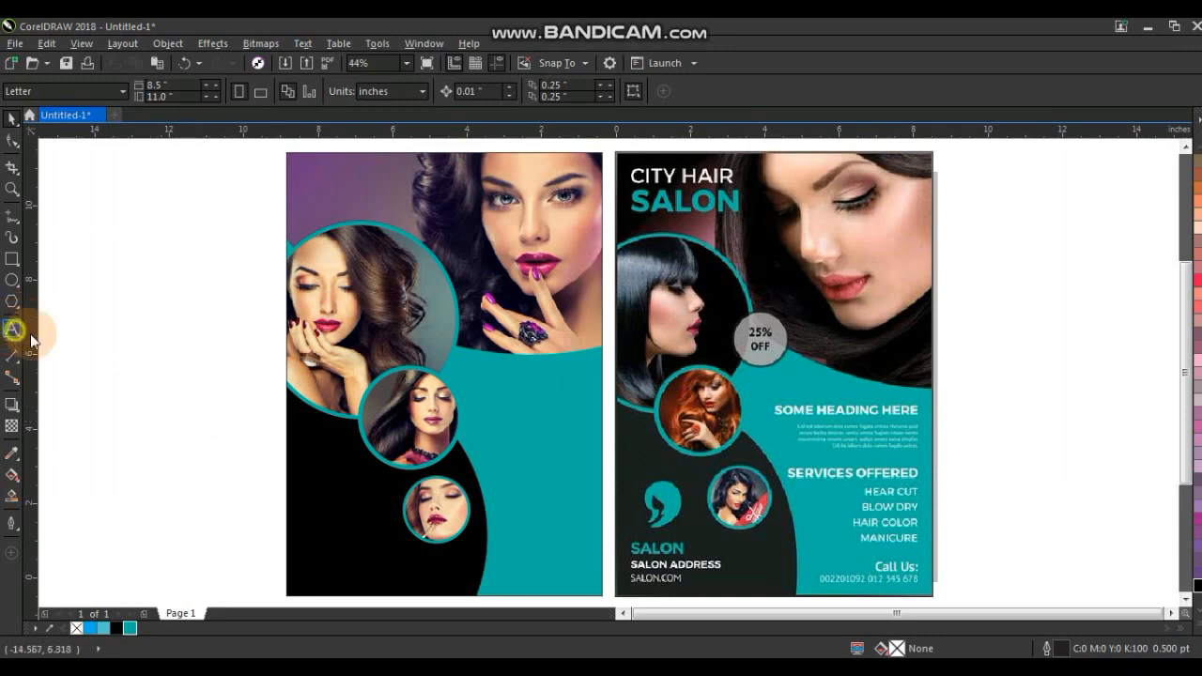
left_click(84, 294)
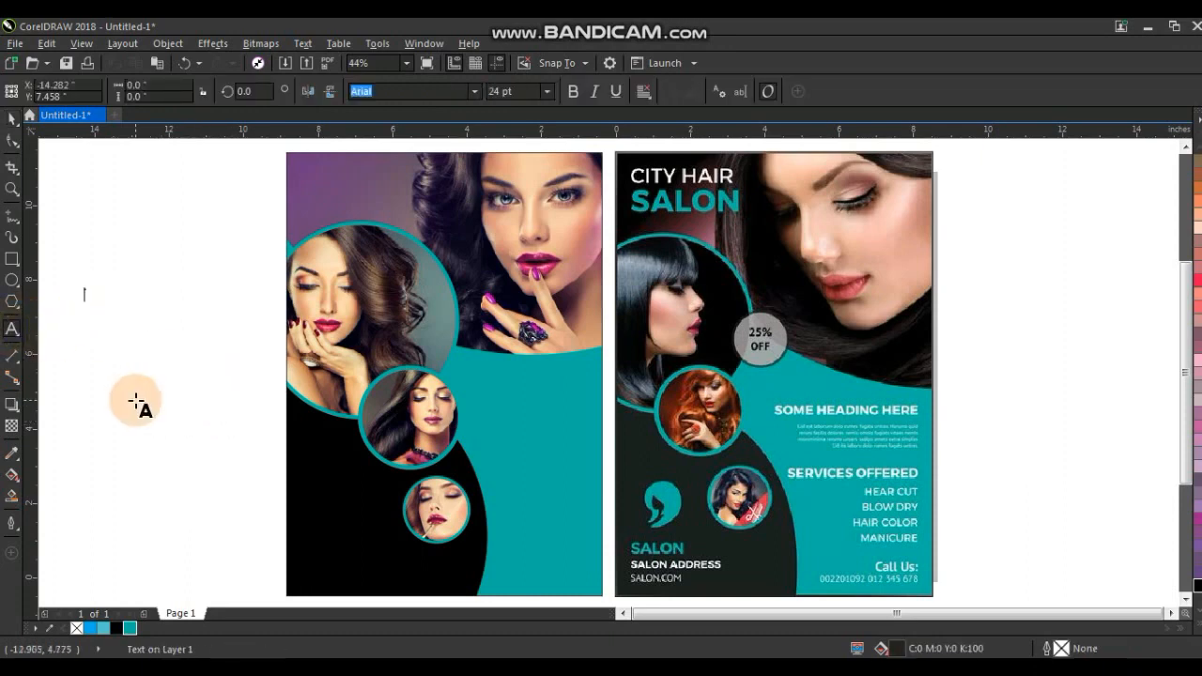
type("CITY HAIR")
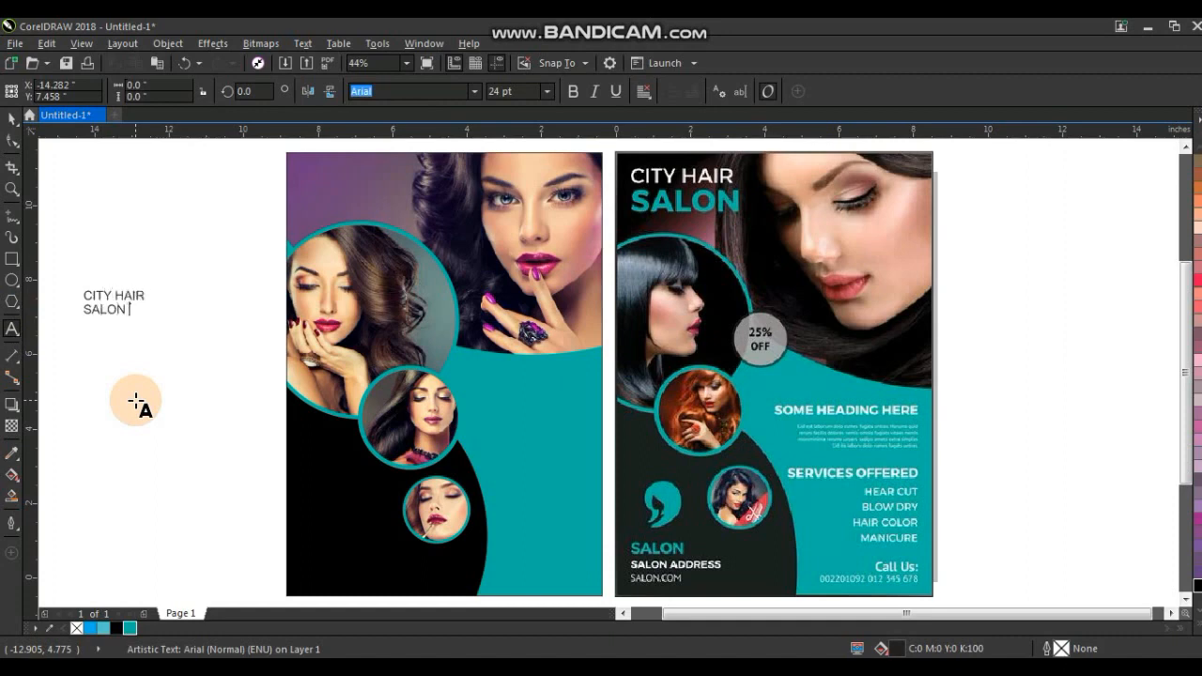
left_click(12, 118)
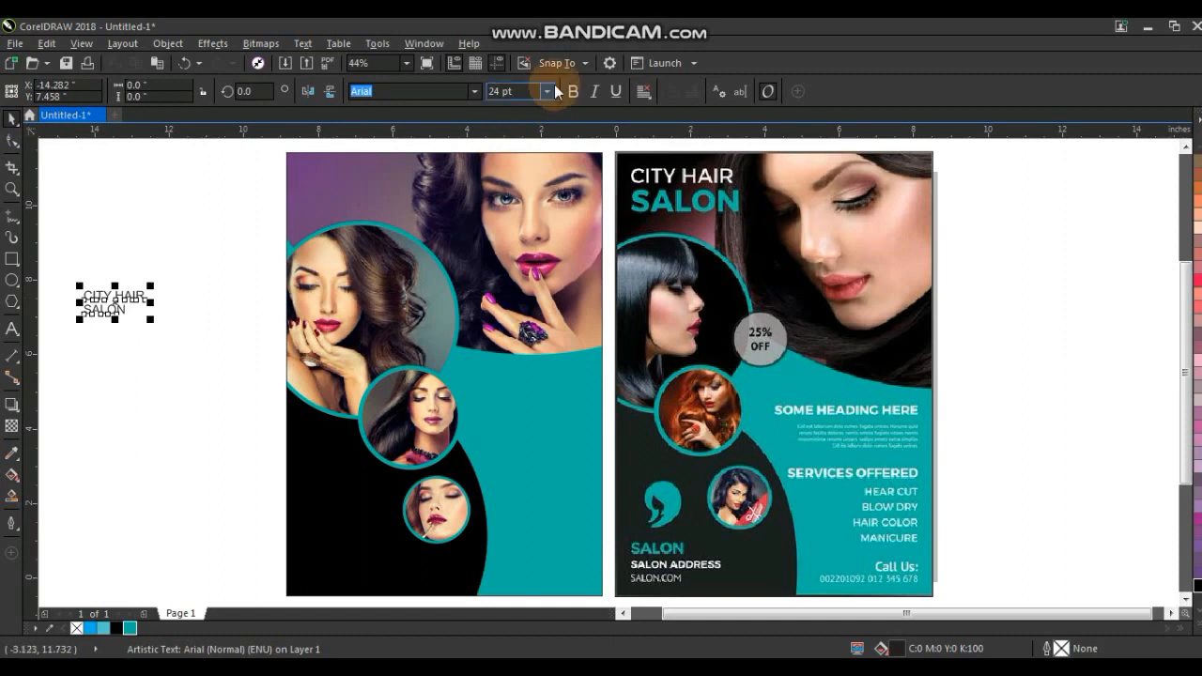
left_click(473, 92)
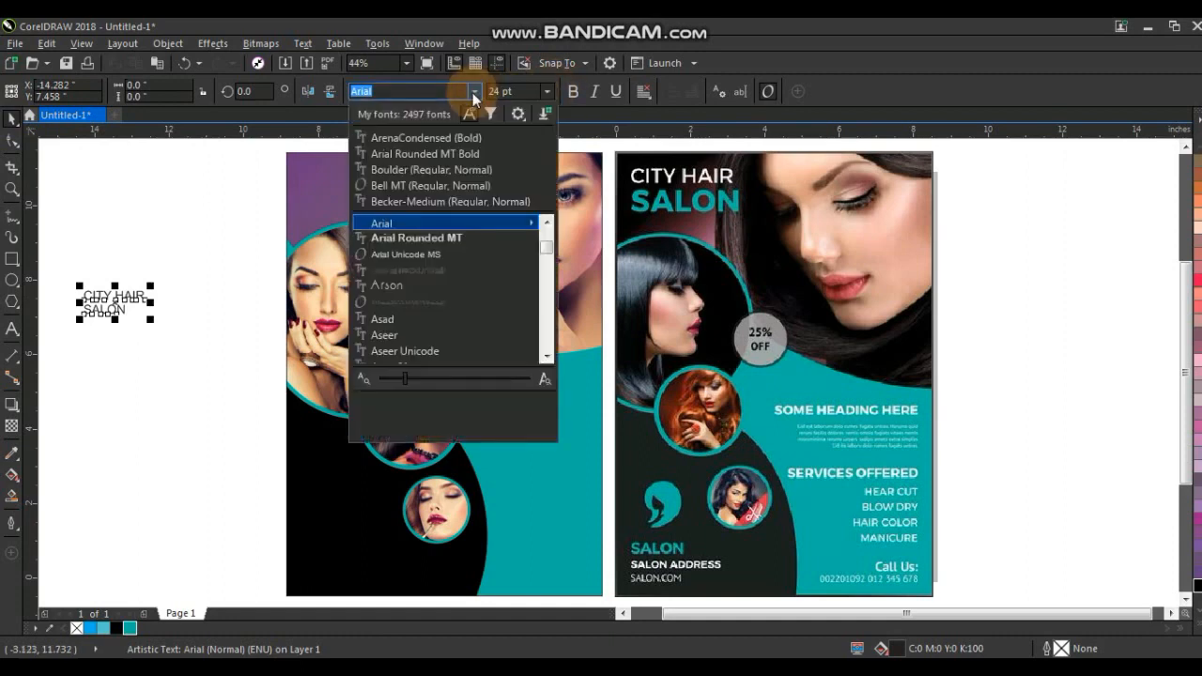
left_click(412, 170)
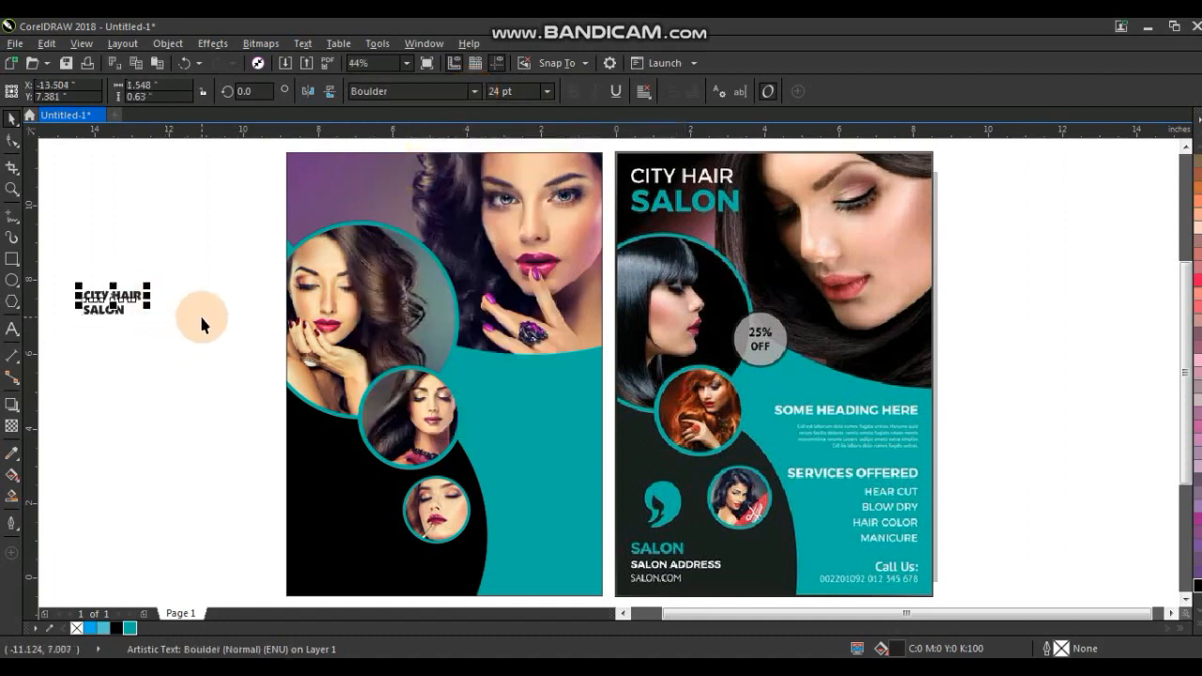
Enlarge the heading text and move it into the flyer's top-left corner.
left_click_drag(147, 308, 63, 267)
left_click_drag(149, 285, 361, 178)
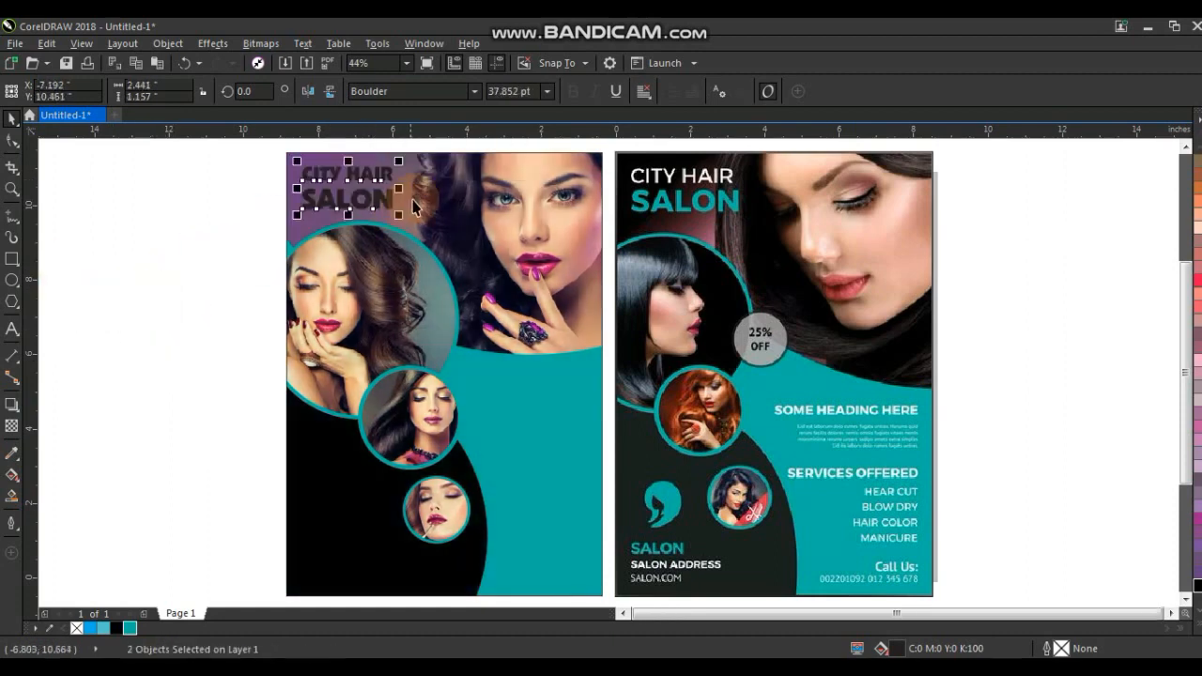
left_click_drag(399, 215, 412, 222)
left_click(235, 187)
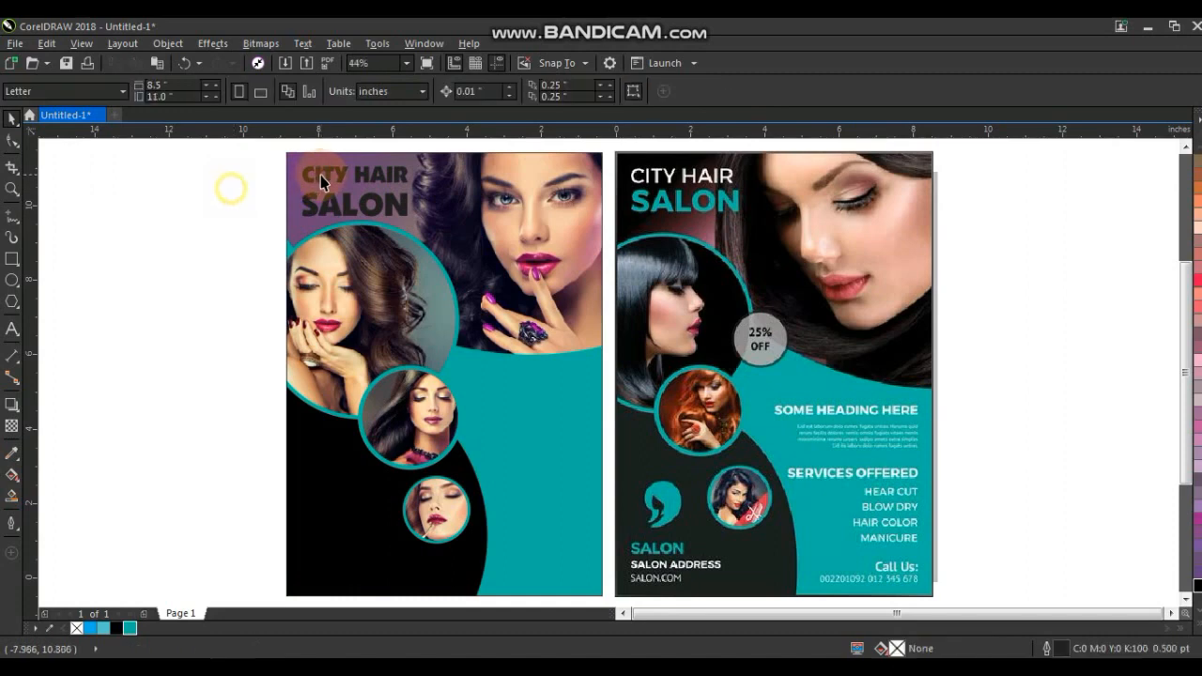
Colour the CITY HAIR line white and the SALON line teal.
left_click(327, 181)
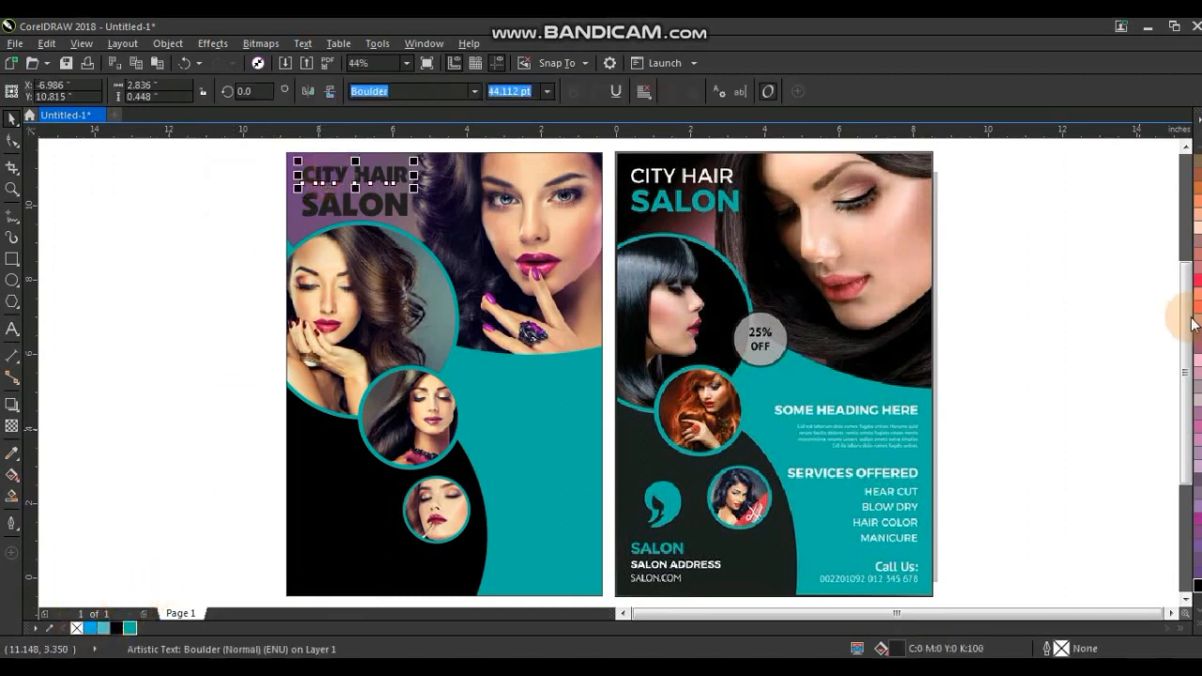
left_click(1186, 612)
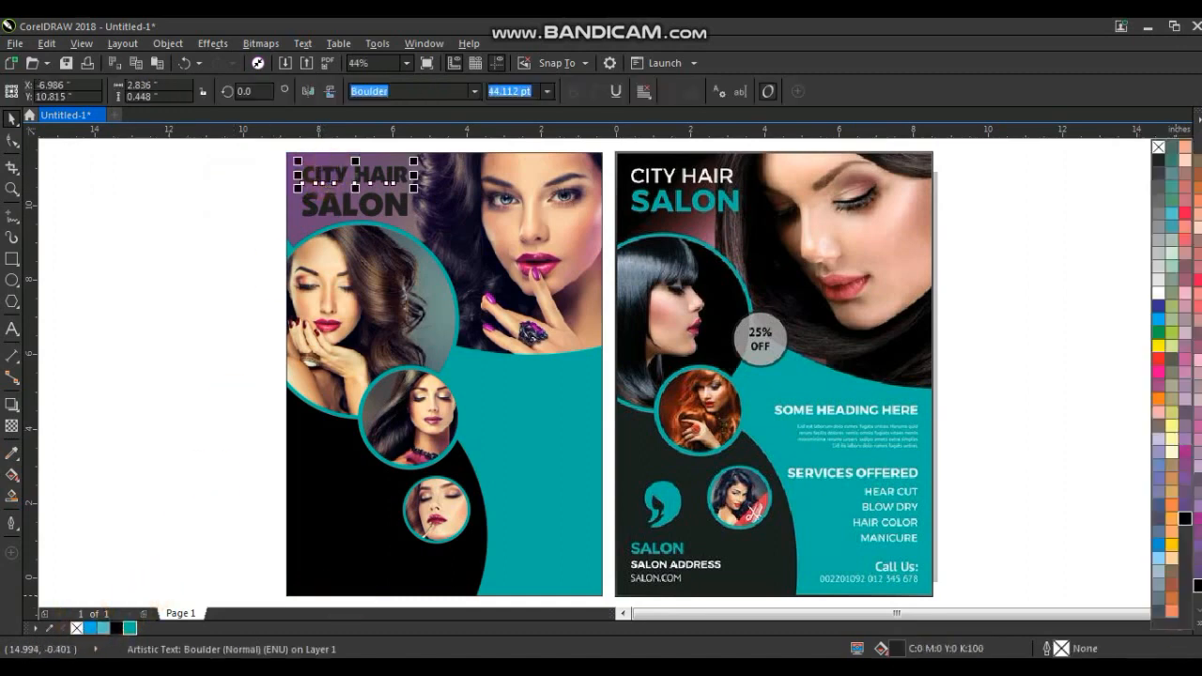
left_click(1159, 292)
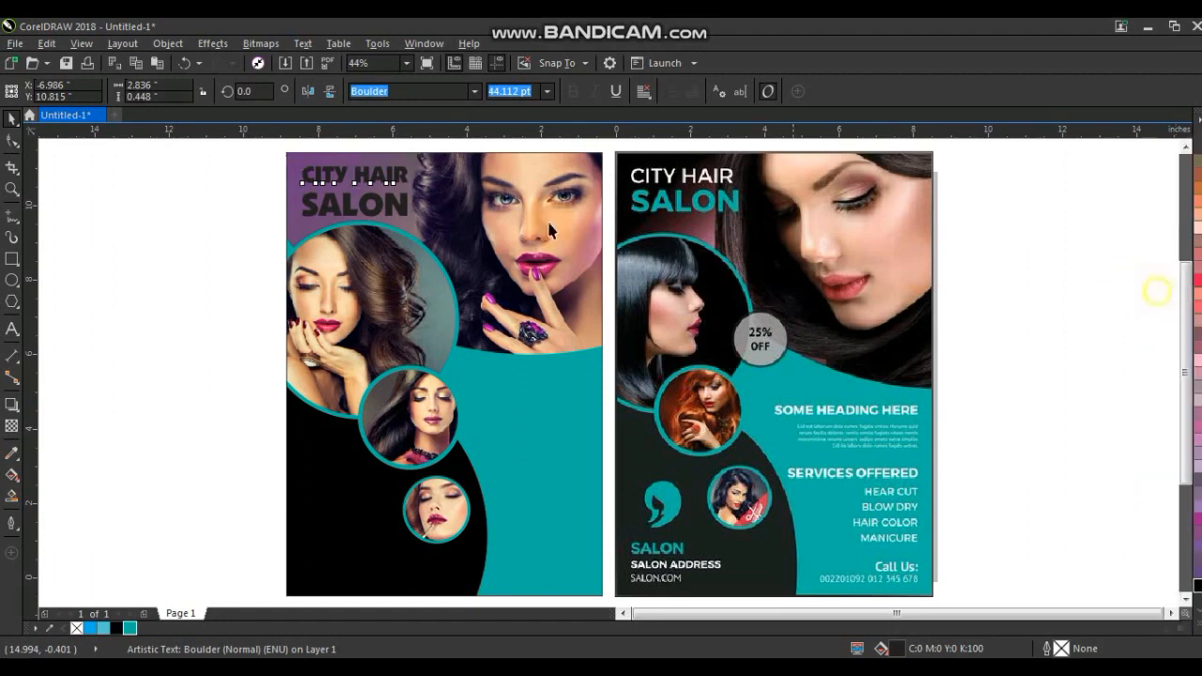
left_click(363, 209)
left_click(130, 629)
left_click(156, 298)
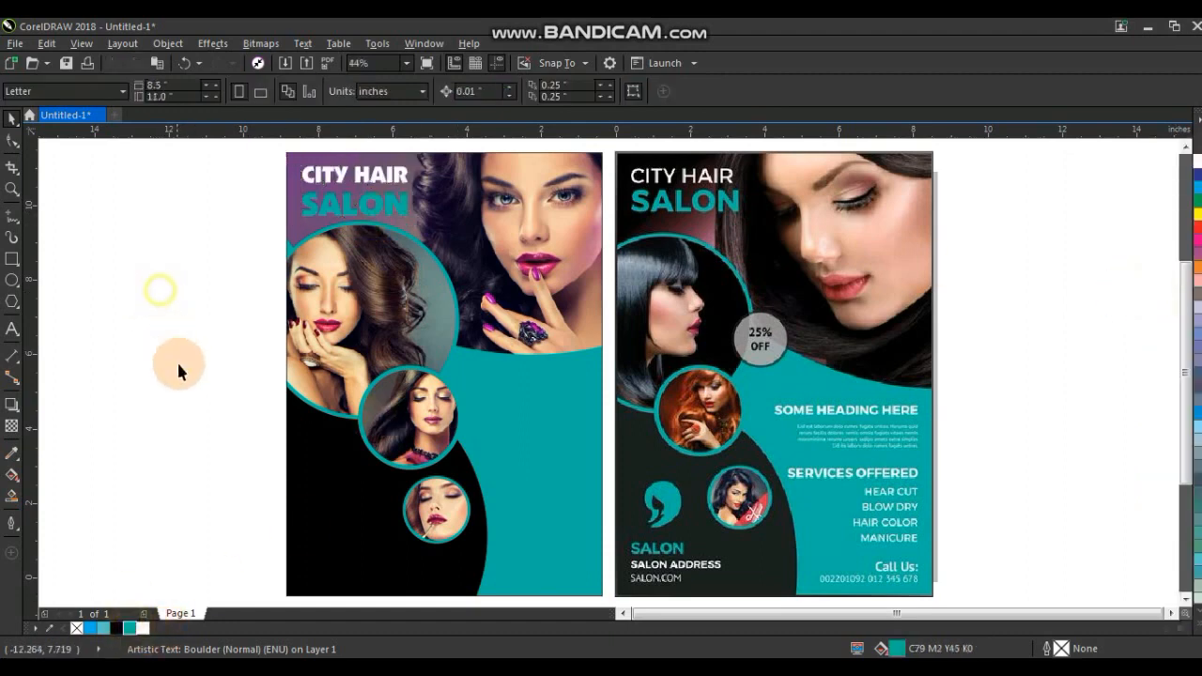
Duplicate the CITY HAIR text beside the middle circle and retype it as SOME HEADING HERE.
left_click(362, 179)
left_click_drag(456, 237, 545, 429)
right_click(539, 424)
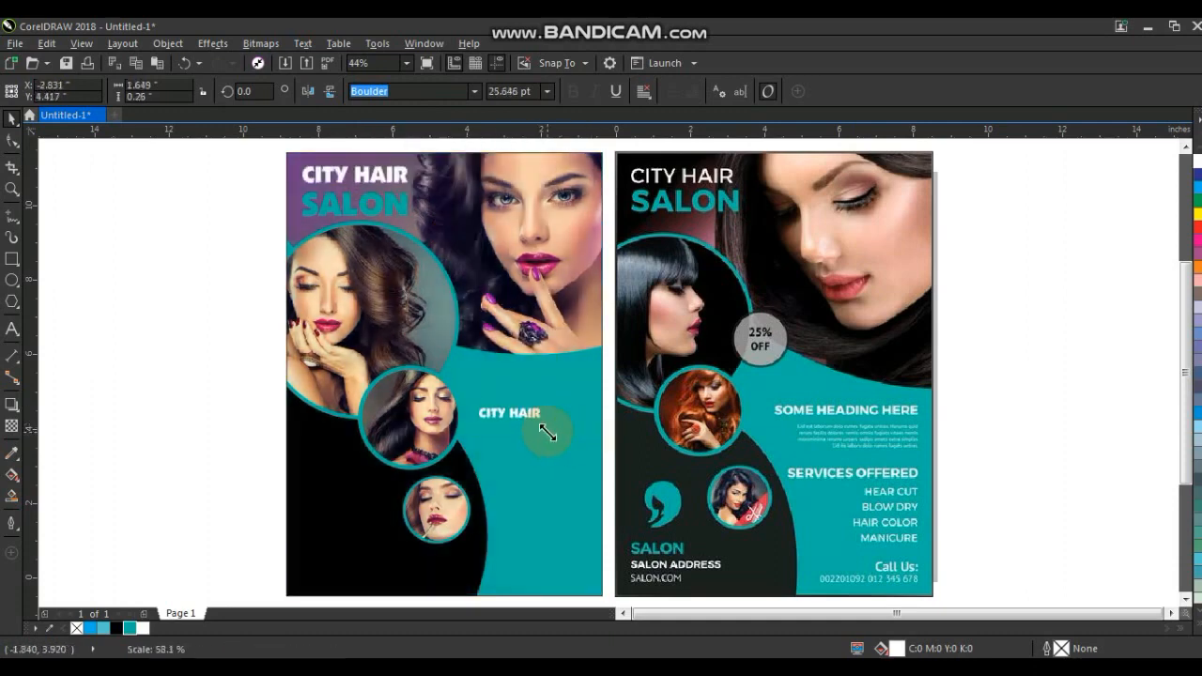
left_click(12, 188)
scroll(724, 558, "up", 2)
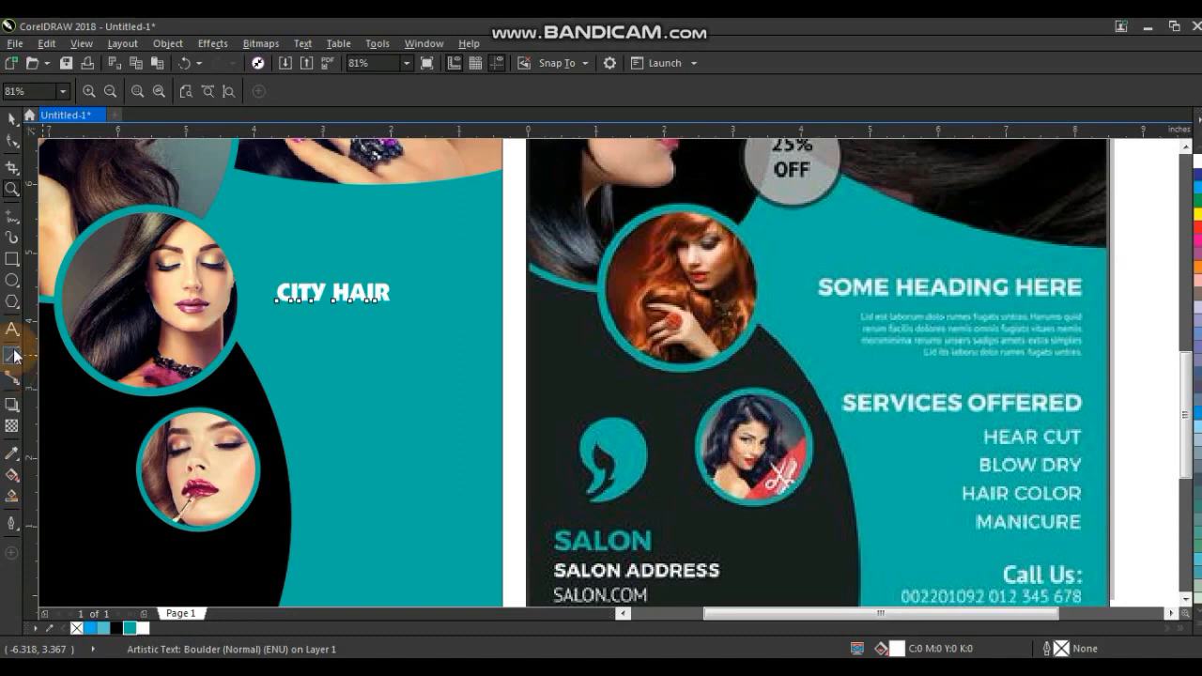
left_click(12, 334)
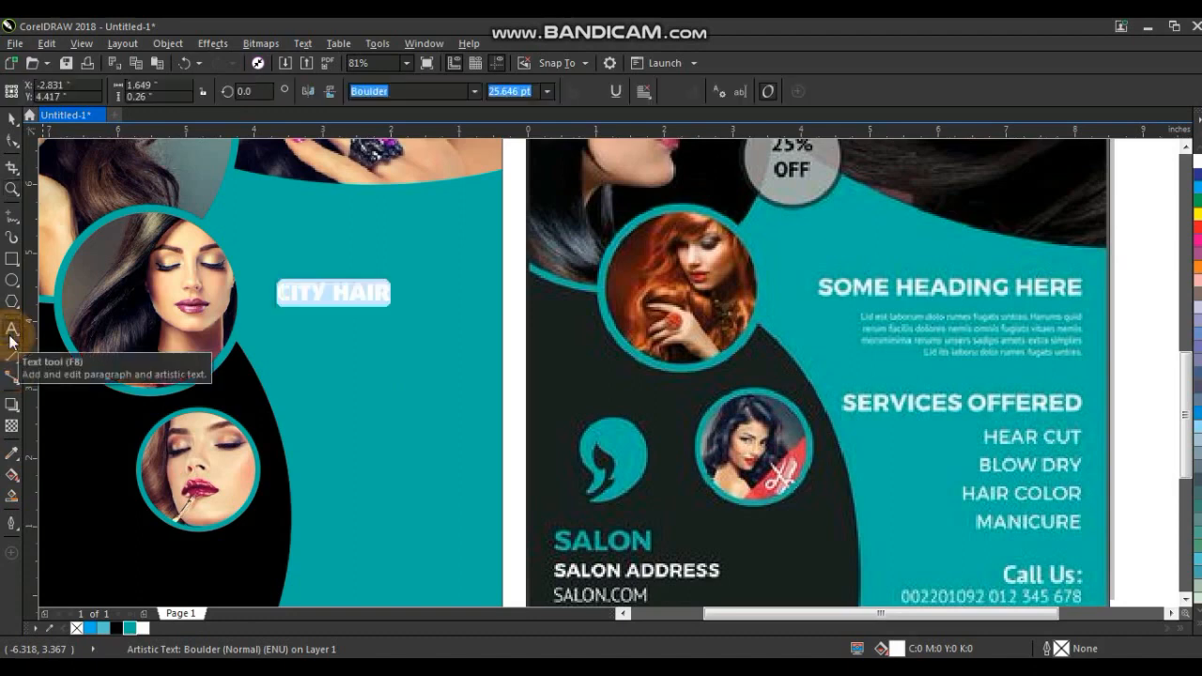
type("SOME HEADING HER")
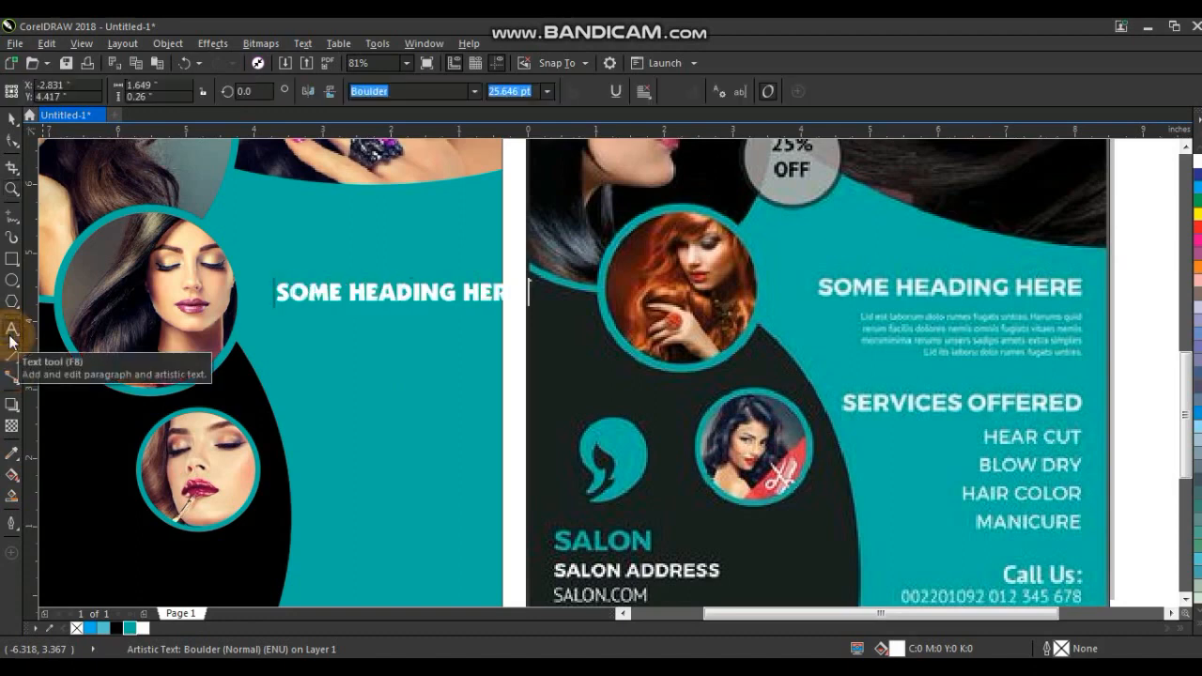
left_click(12, 118)
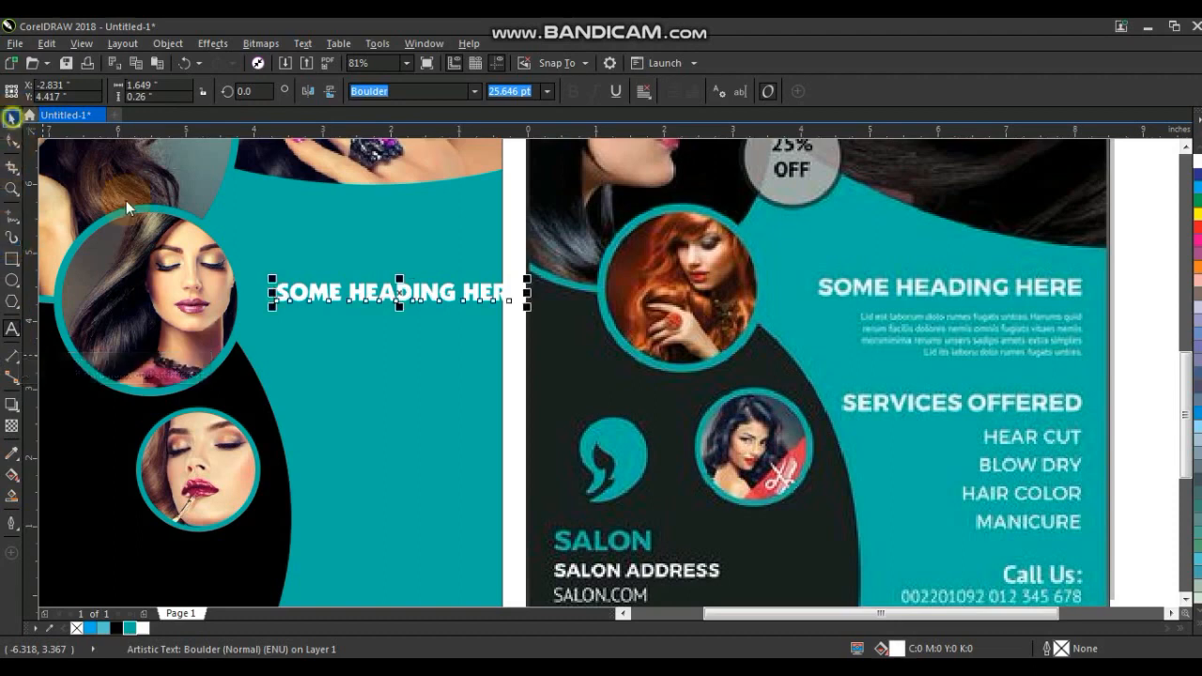
Duplicate the SOME HEADING HERE text just below and scale the copy down to a small body line.
left_click_drag(500, 311, 491, 312)
left_click_drag(411, 291, 411, 326)
right_click(411, 326)
left_click_drag(486, 338, 370, 333)
Paste the heading text twice into the small line and stretch its spacing to match the heading's width.
left_click(12, 328)
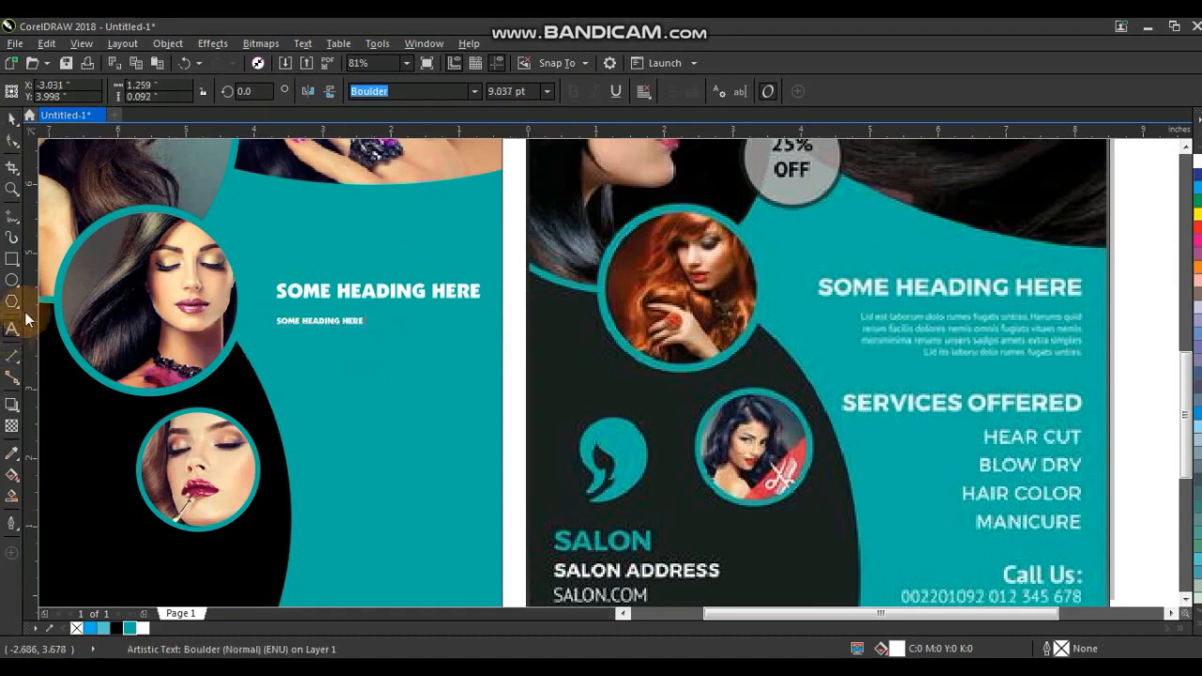
type("SOME HEADING HERE")
type("SOME HEADING HERE")
left_click(12, 143)
left_click_drag(457, 334, 490, 340)
left_click(12, 119)
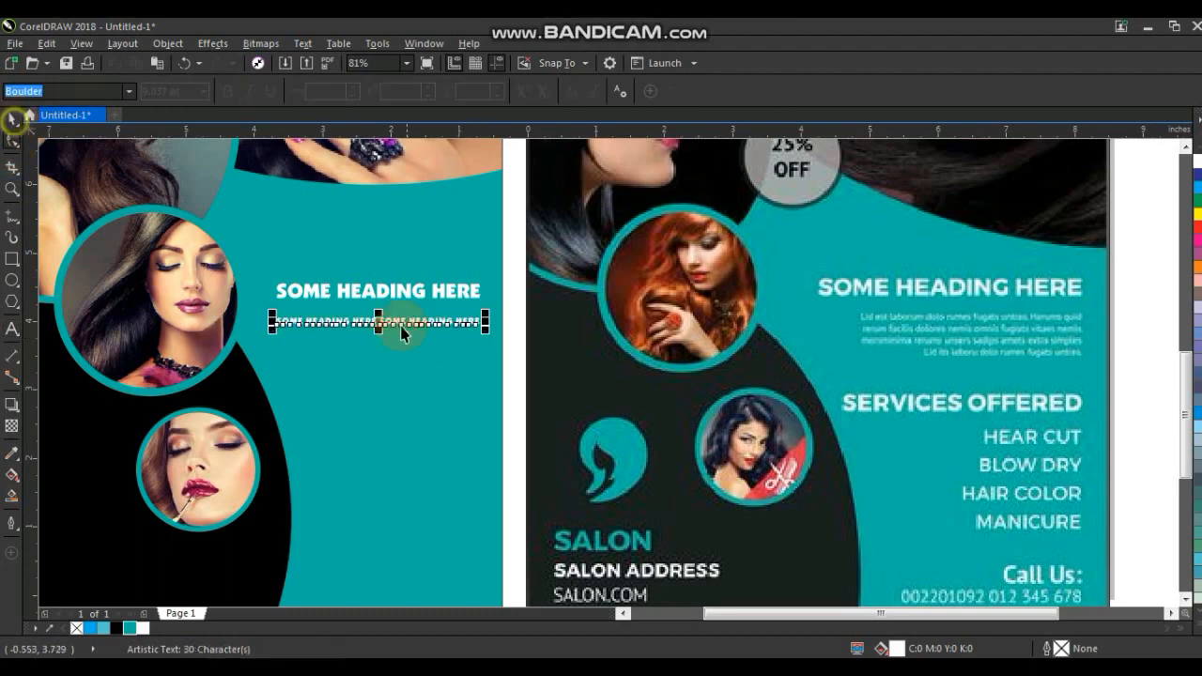
Duplicate the small body line downward three times to form a four-line paragraph.
left_click_drag(406, 322, 406, 335)
right_click(406, 335)
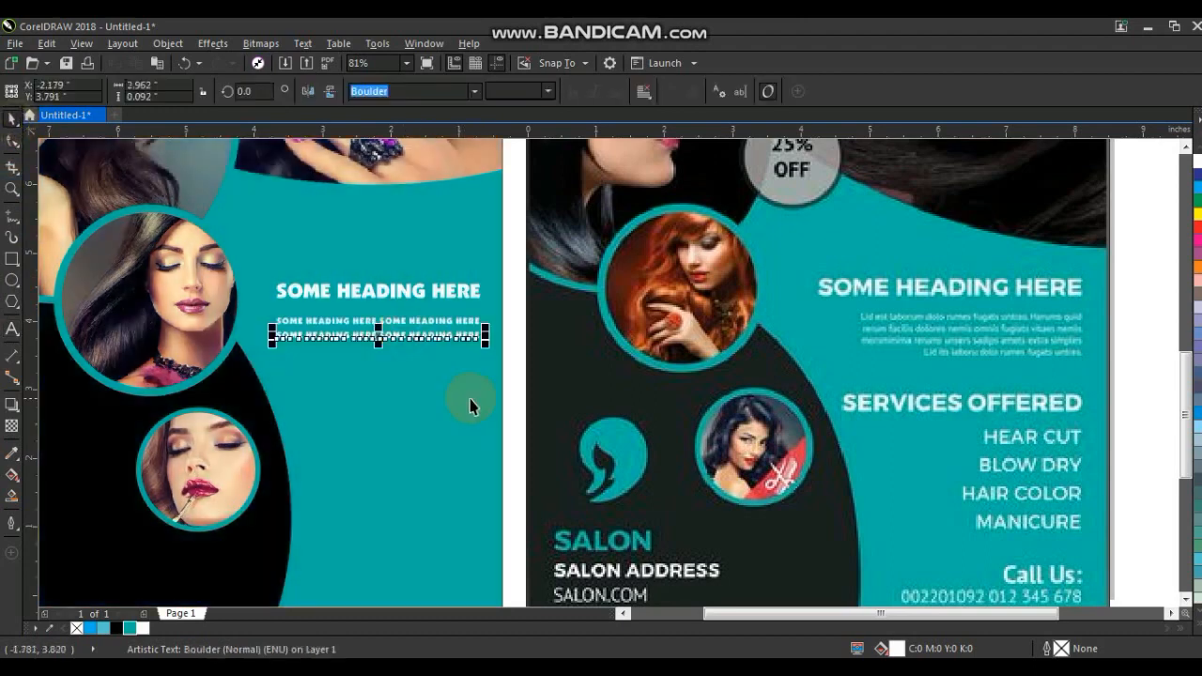
key("ctrl+r")
key("ctrl+r")
Select the heading with its four body lines and duplicate the whole block lower down.
left_click_drag(519, 264, 258, 385)
left_click_drag(427, 297, 436, 408)
right_click(436, 408)
left_click(469, 381)
left_click(449, 414)
Retype the lower heading as SERVICES OFFERED.
left_click(11, 328)
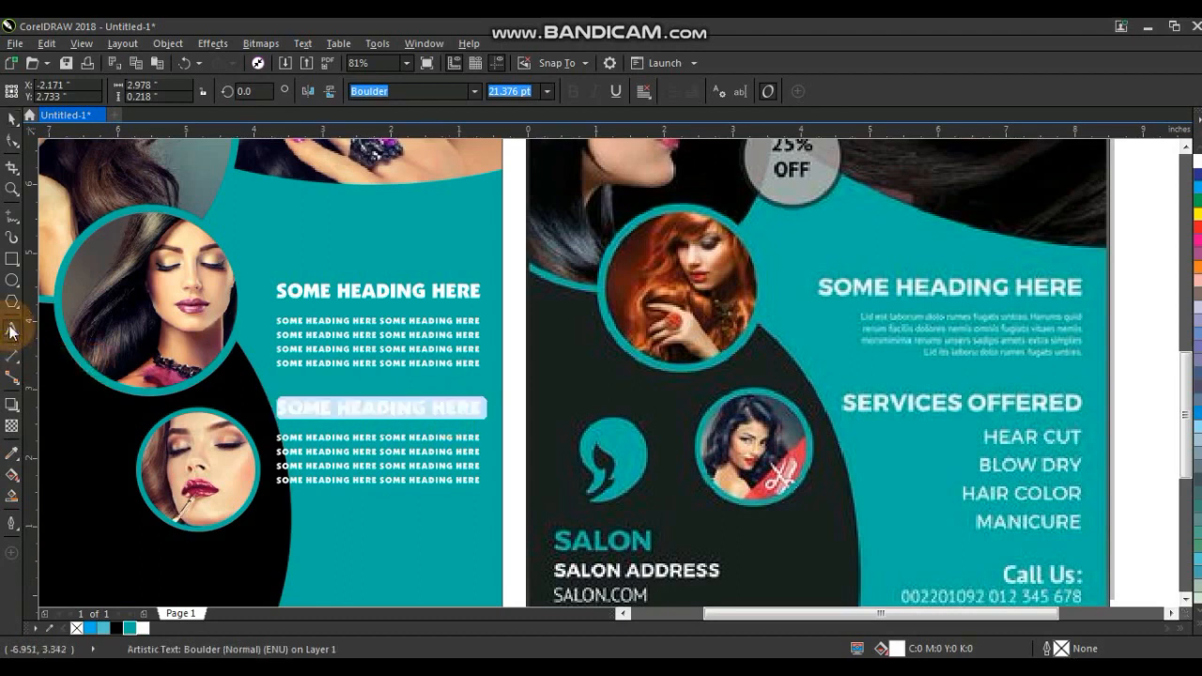
key("ctrl+a")
type("SE")
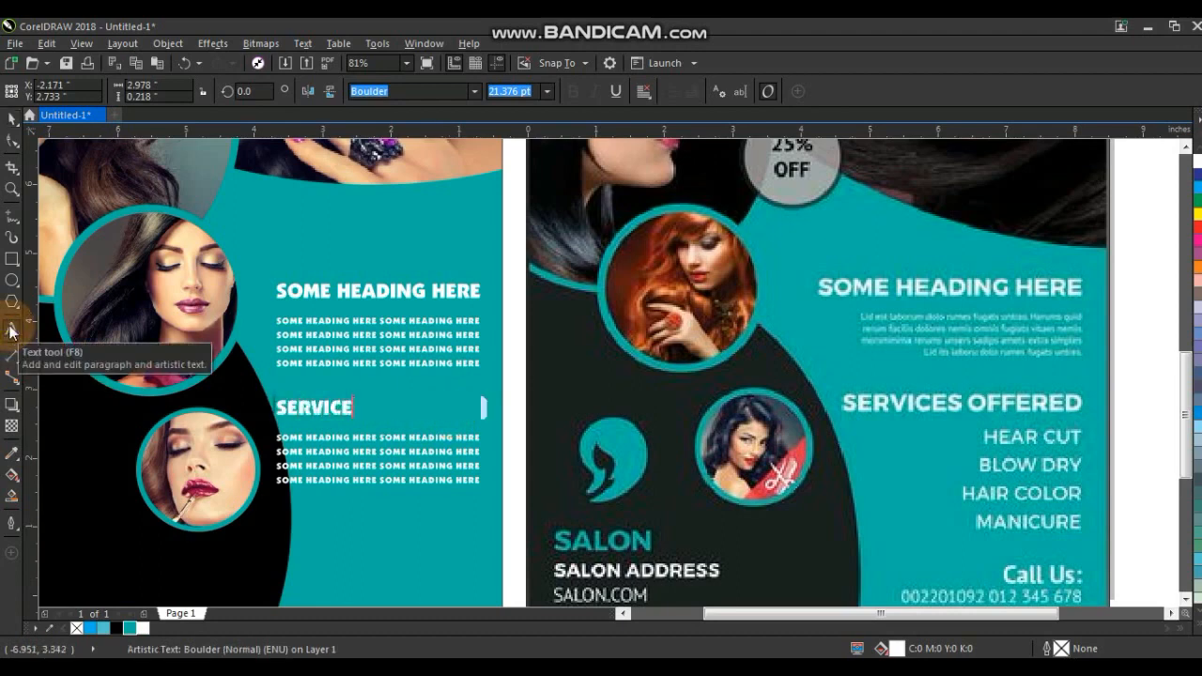
type("RVICES OFFERE")
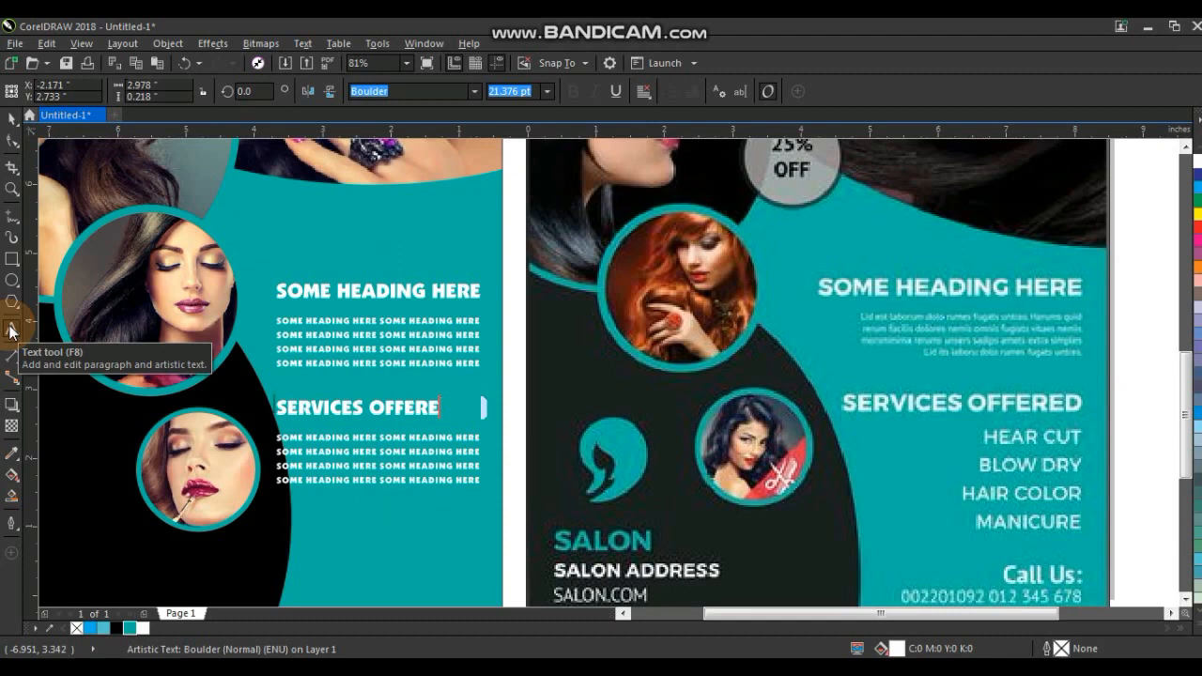
type("D")
left_click(12, 118)
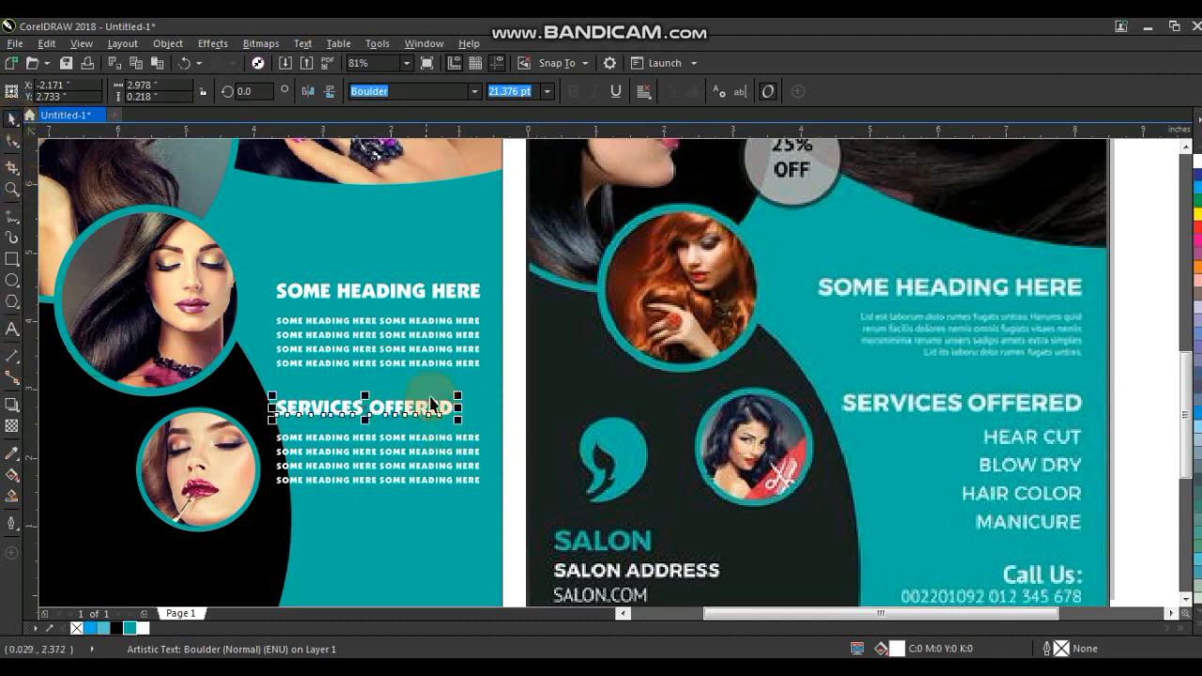
Right-align SERVICES OFFERED with the upper heading and delete three of the body lines below it.
left_click(476, 295, "shift")
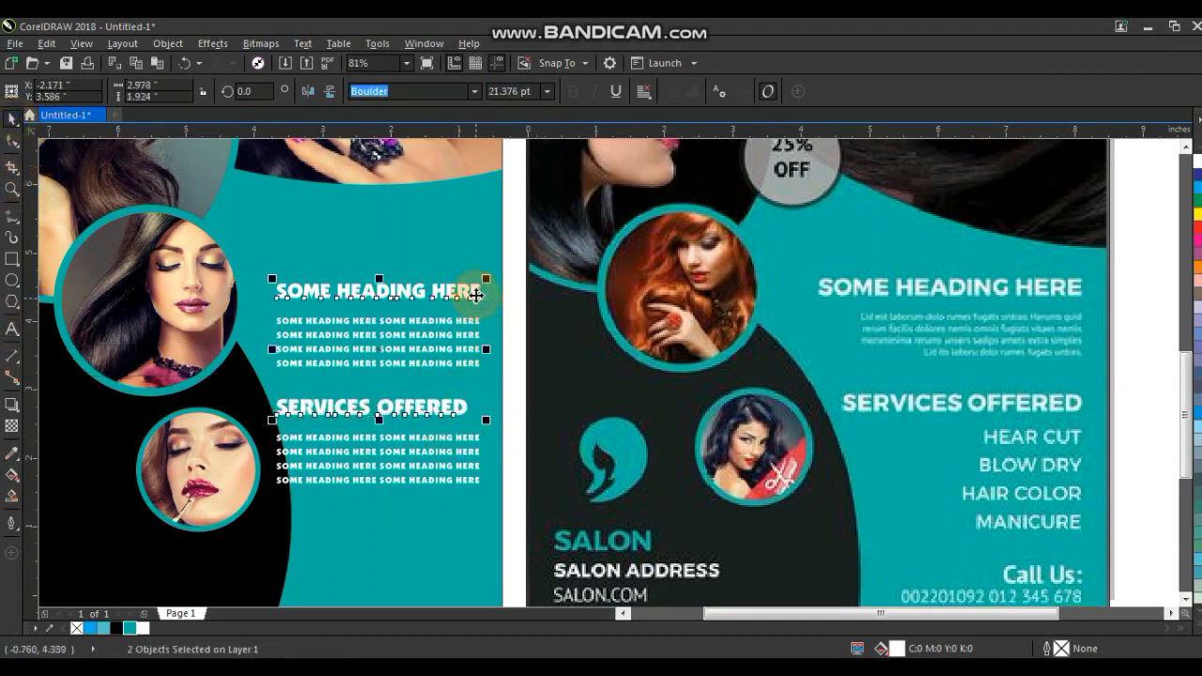
key("r")
left_click(456, 502)
left_click(453, 455)
key("Delete")
left_click(432, 481)
key("Delete")
left_click(434, 467)
key("Delete")
Shorten the remaining body line under SERVICES OFFERED to a single SOME HEADING HERE.
left_click(436, 439)
left_click(11, 332)
key("shift+Home")
key("ctrl+shift+Right")
key("ctrl+shift+Right")
key("ctrl+shift+Right")
key("Delete")
left_click(12, 117)
left_click(469, 406, "shift")
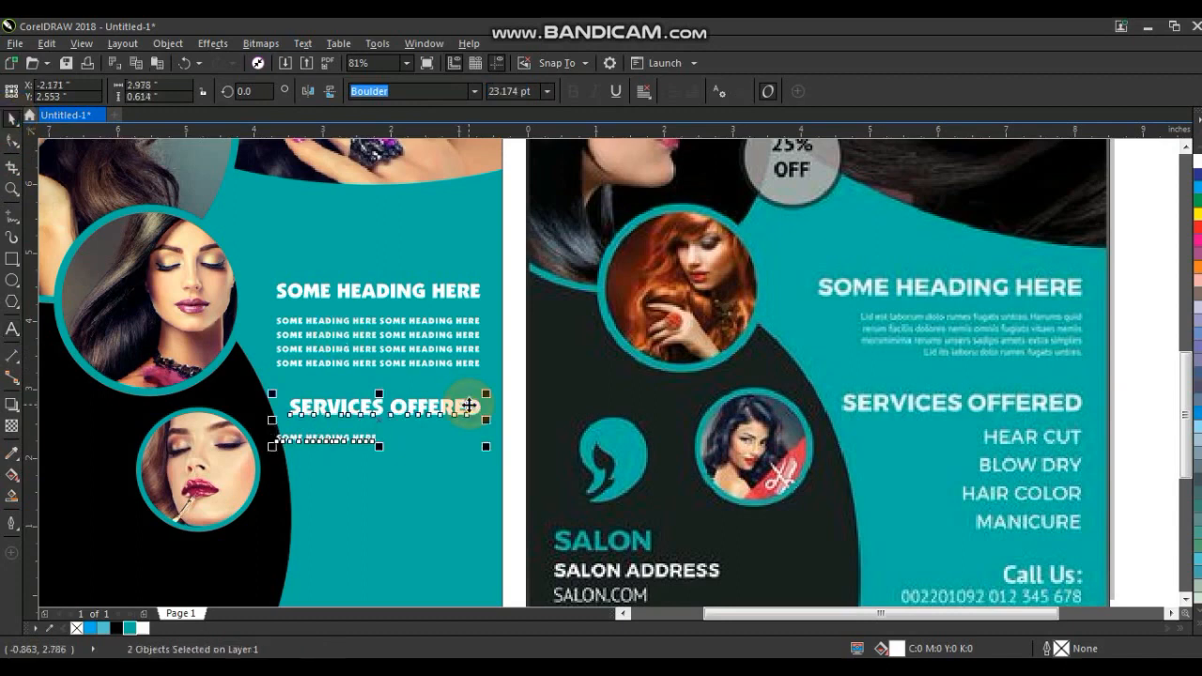
Right-align the remaining body line with the SERVICES OFFERED heading.
key("r")
key("Escape")
left_click(453, 441)
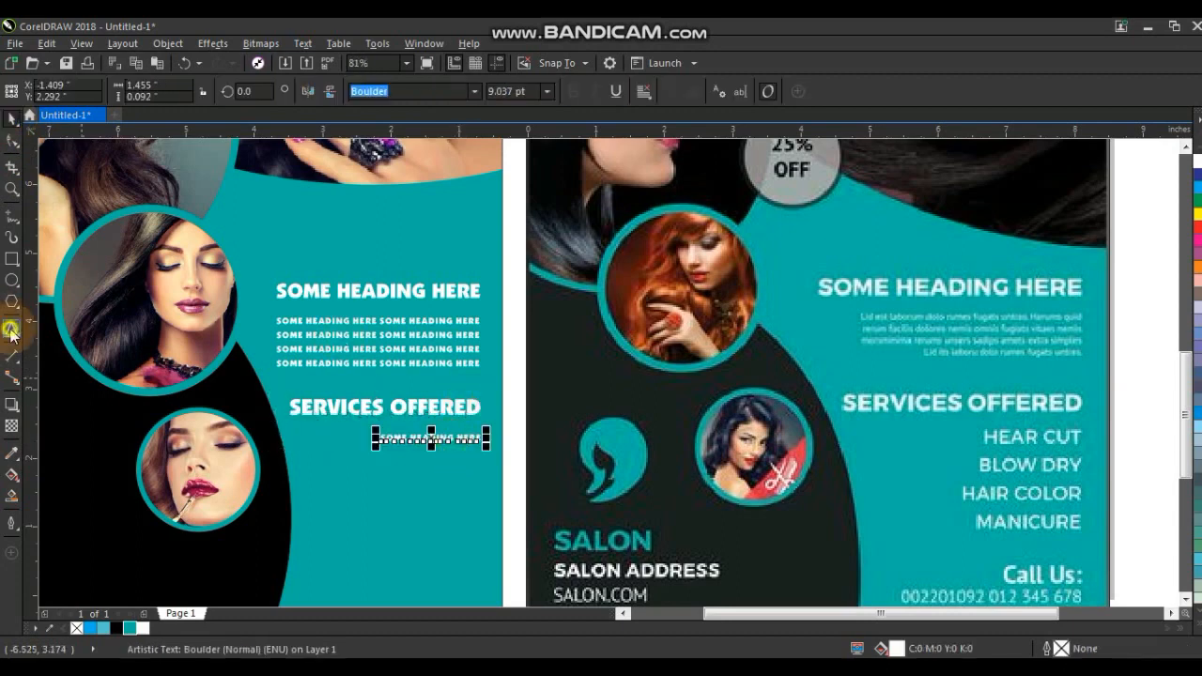
Replace the body line's text with the service list HAIR CUT, BLOW DRY, HAIR COLOUR, MANICURE.
left_click(12, 333)
key("ctrl+a")
type("H")
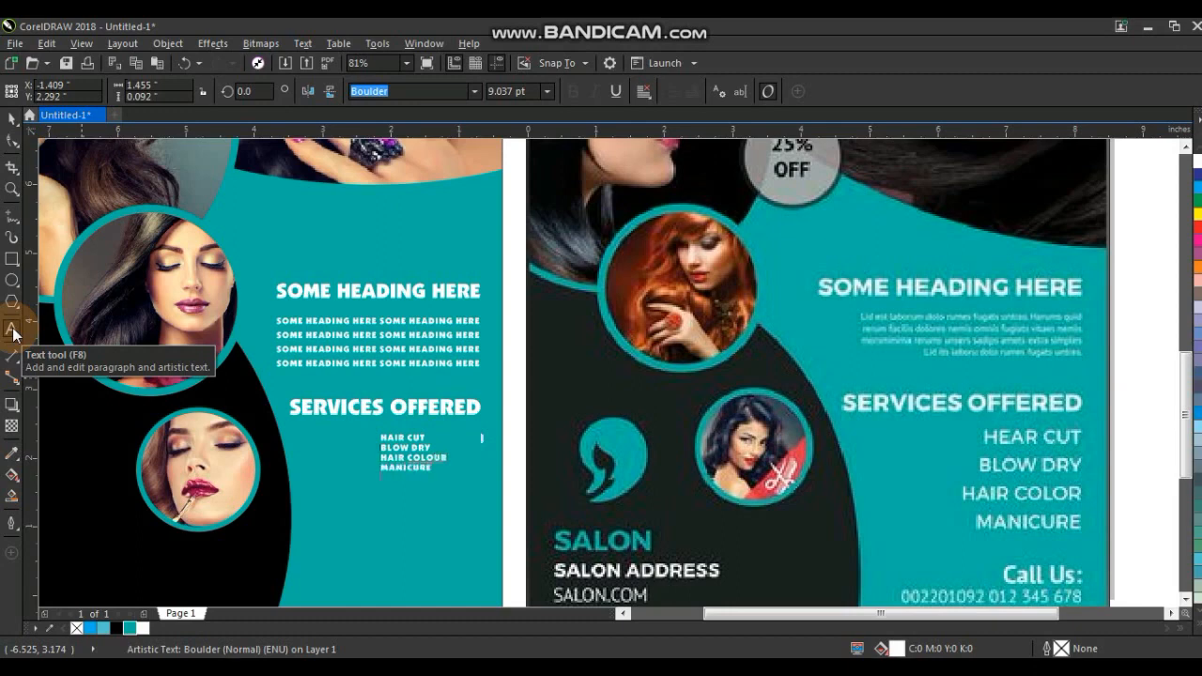
left_click(13, 334)
Set the service list's text alignment to Right.
left_click(12, 118)
left_click(643, 96)
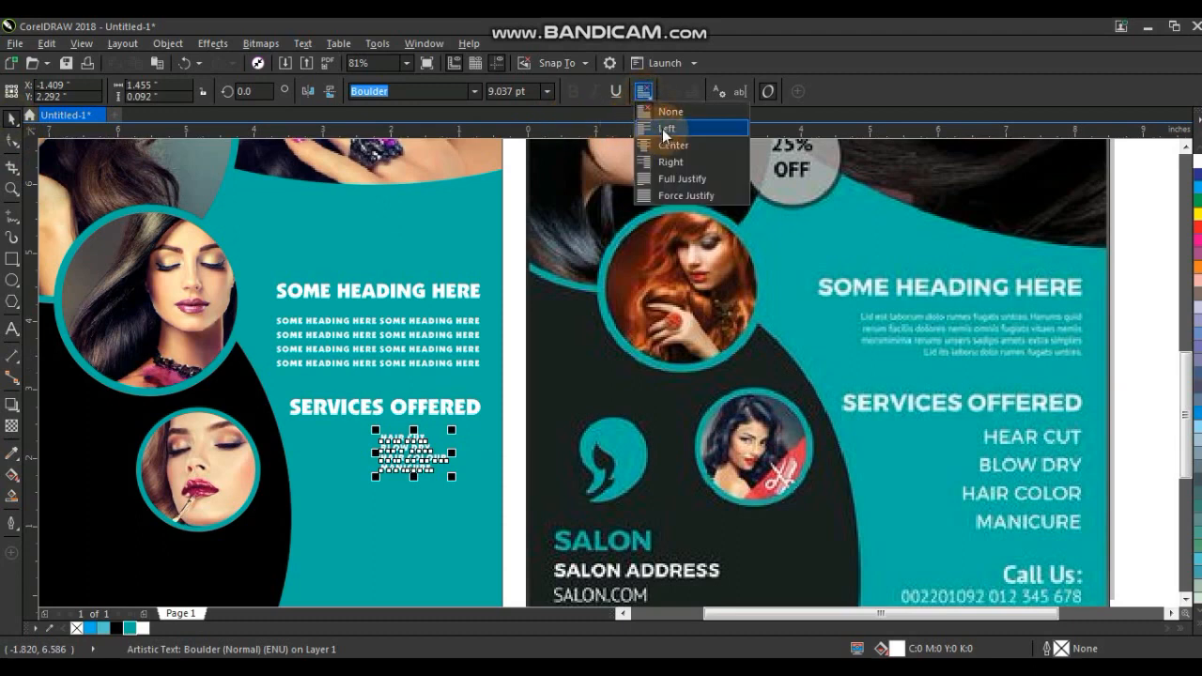
left_click(663, 145)
left_click(435, 475)
left_click(643, 92)
left_click(661, 161)
Enlarge the service list and right-align it under the SERVICES OFFERED heading.
left_click(454, 472)
left_click_drag(461, 472, 485, 495)
left_click(477, 411, "shift")
key("r")
key("Escape")
left_click_drag(476, 451, 475, 441)
left_click(458, 524)
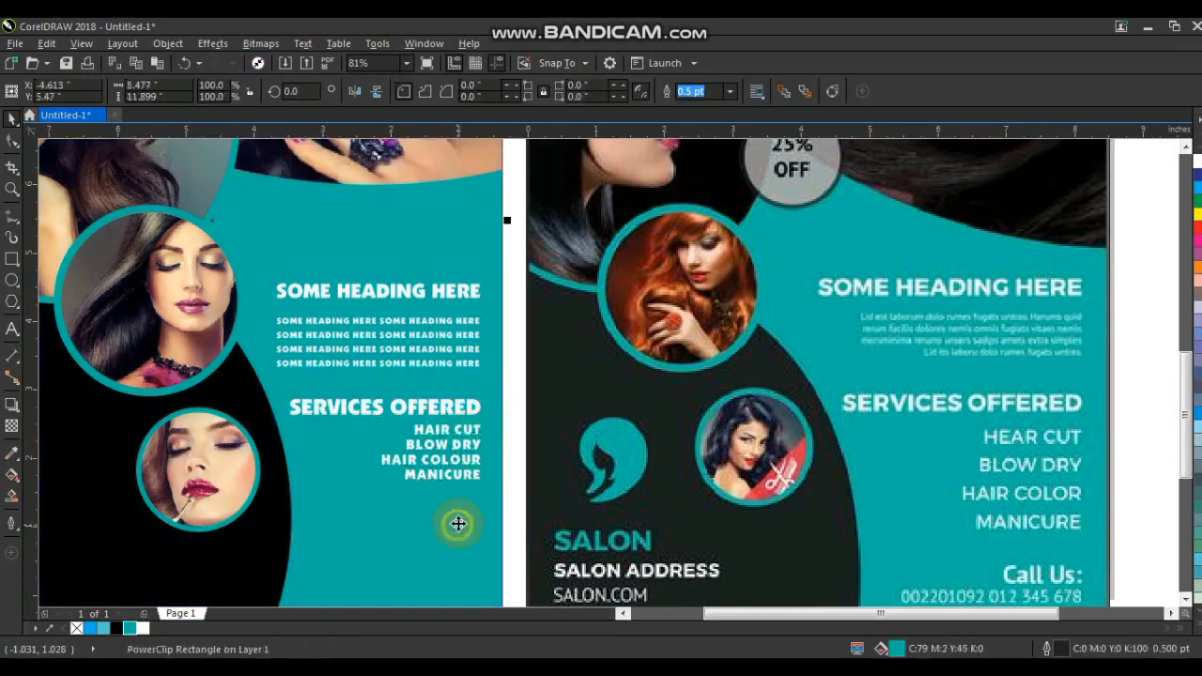
Copy a text line to the flyer's lower right corner, retype it as CALL US and position it.
scroll(457, 525, "down", 2)
key("Escape")
left_click_drag(449, 497, 447, 546)
right_click(447, 547)
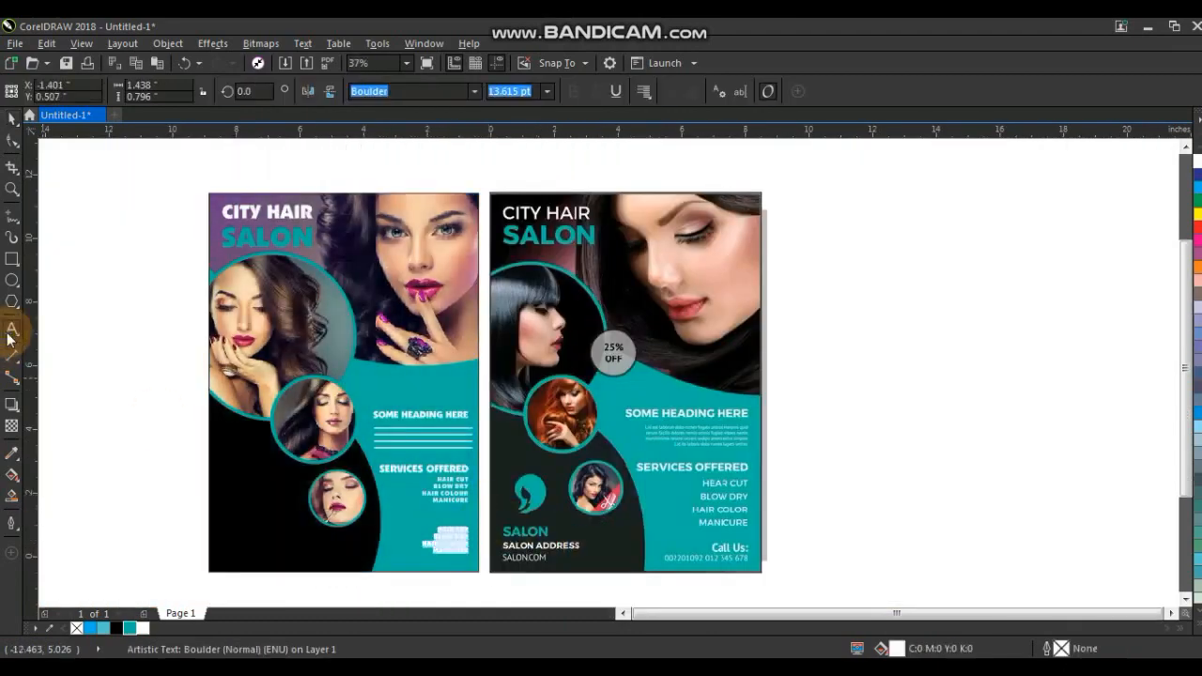
type("CALL US")
left_click(12, 118)
left_click_drag(439, 535, 416, 570)
Copy the CITY HAIR SALON title to the flyer's lower left corner.
left_click(300, 238, "shift")
left_click_drag(300, 238, 294, 523)
right_click(297, 549)
left_click(99, 436)
Zoom to view both flyers side by side for comparison.
left_click(562, 344)
scroll(562, 345, "down", 1)
left_click_drag(373, 230, 790, 490)
key("shift+F2")
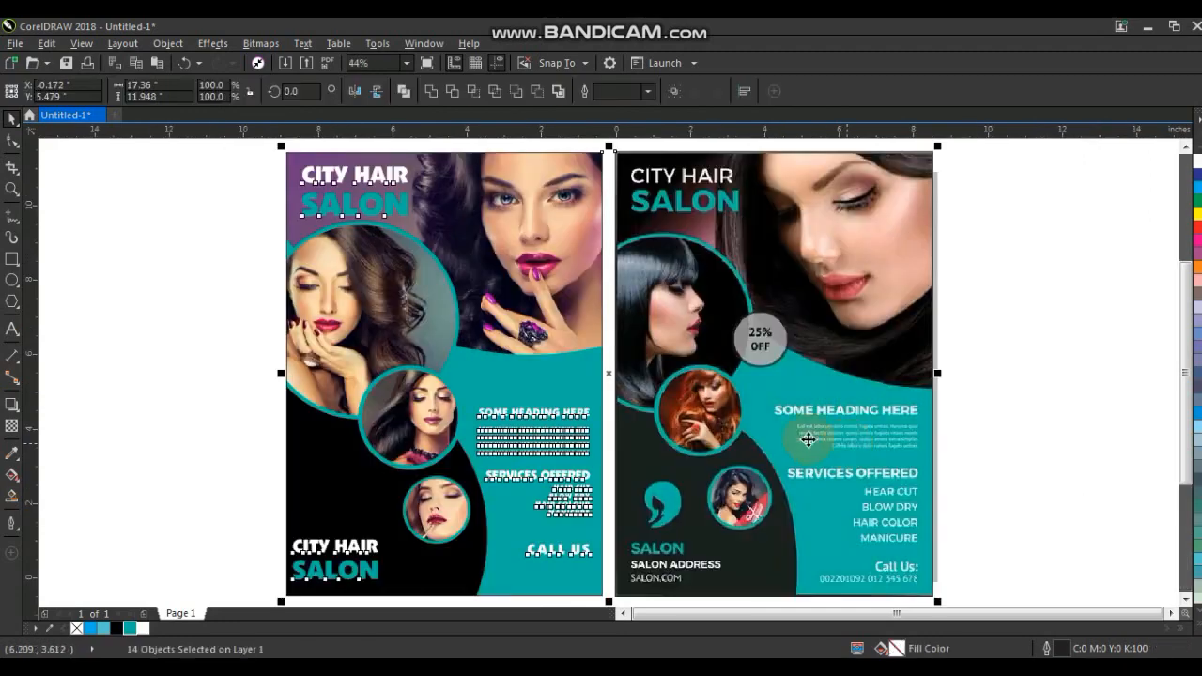